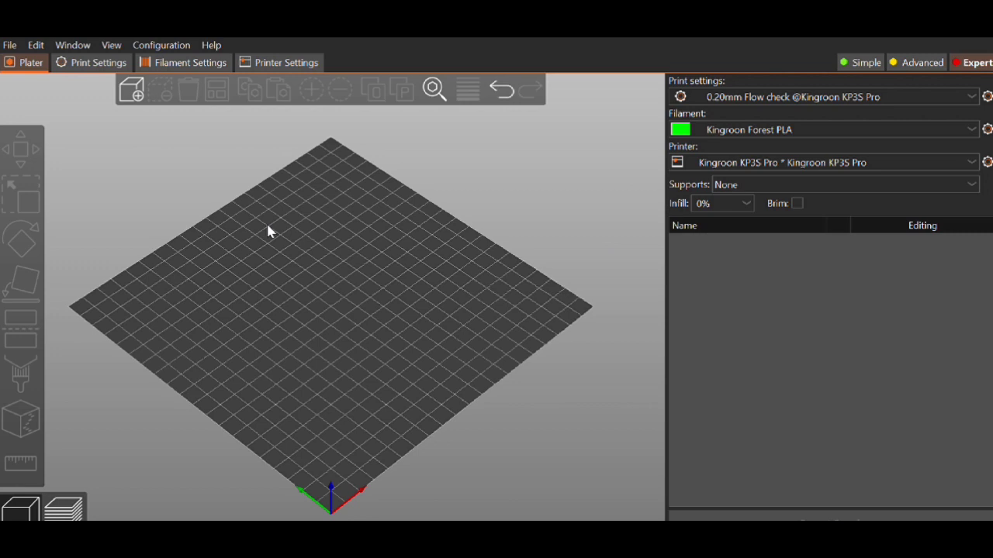
Review the layer height, perimeter, spiral vase and solid layer settings of the flow check print profile.
{"action": "left_click", "coordinate": [92, 61]}
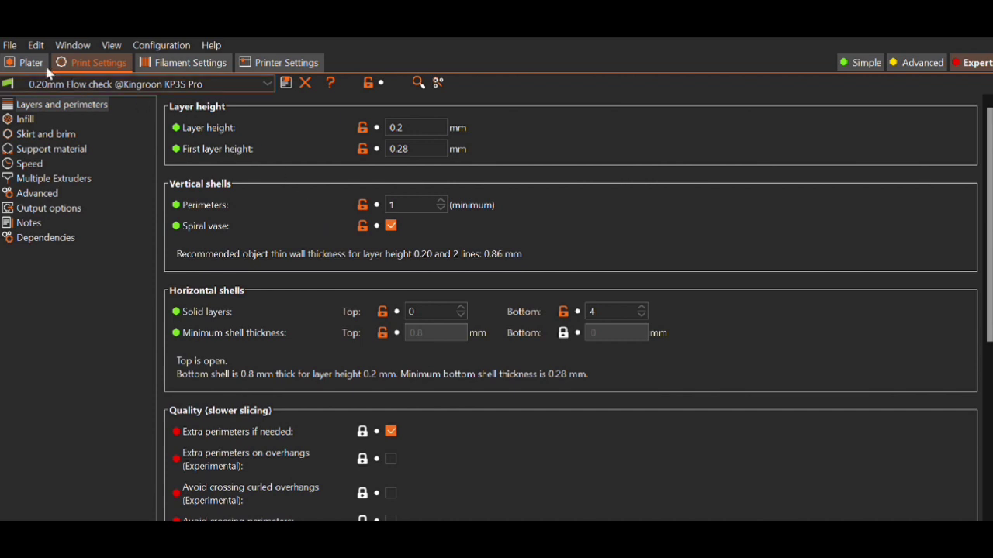
{"action": "left_click", "coordinate": [23, 56]}
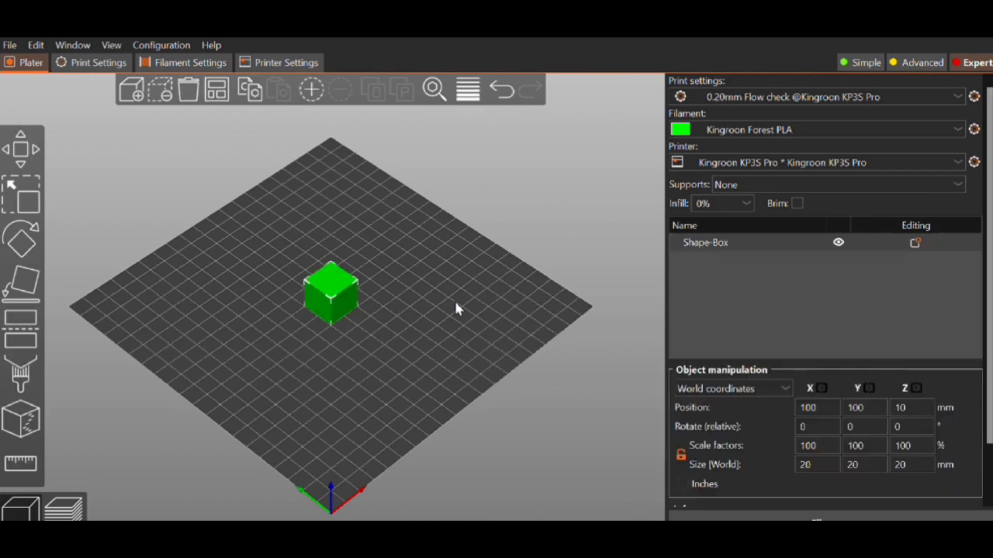
Resize the box to 40 mm in X and 40 mm in Y with proportional scaling unlocked.
{"action": "left_click", "coordinate": [682, 453]}
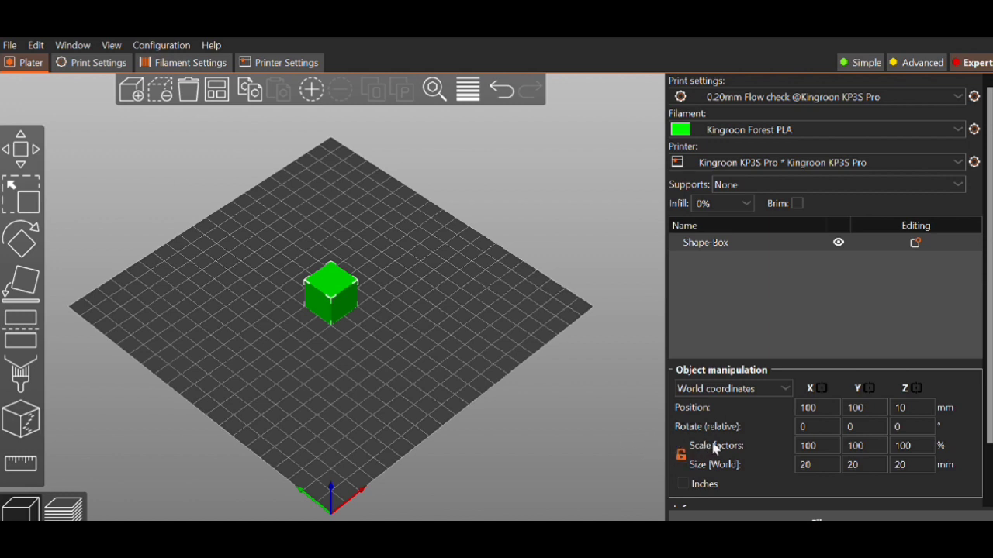
{"action": "left_click", "coordinate": [812, 459]}
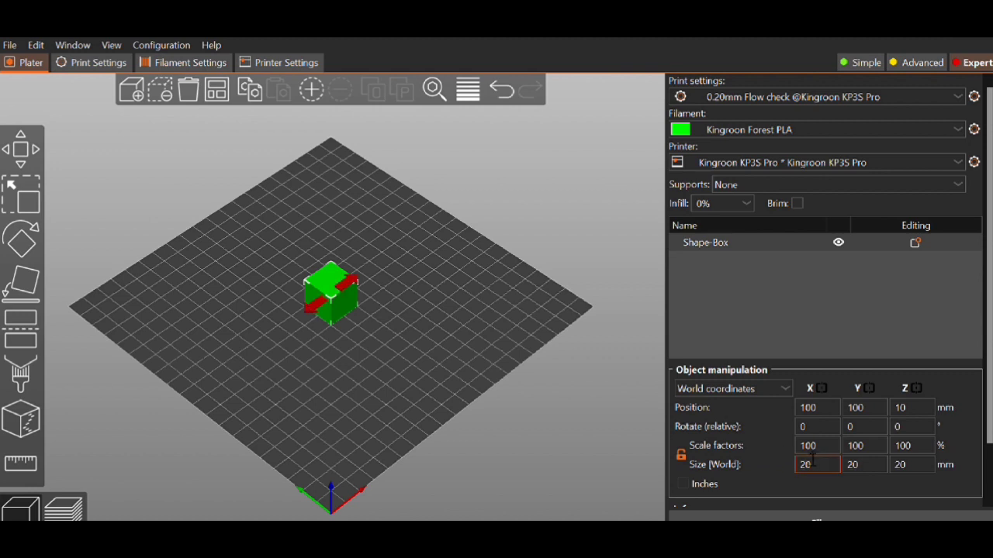
{"action": "key", "text": "BackSpace"}
{"action": "key", "text": "BackSpace"}
{"action": "type", "text": "40"}
{"action": "key", "text": "Return"}
{"action": "left_click", "coordinate": [862, 457]}
{"action": "key", "text": "BackSpace"}
{"action": "key", "text": "BackSpace"}
{"action": "type", "text": "40"}
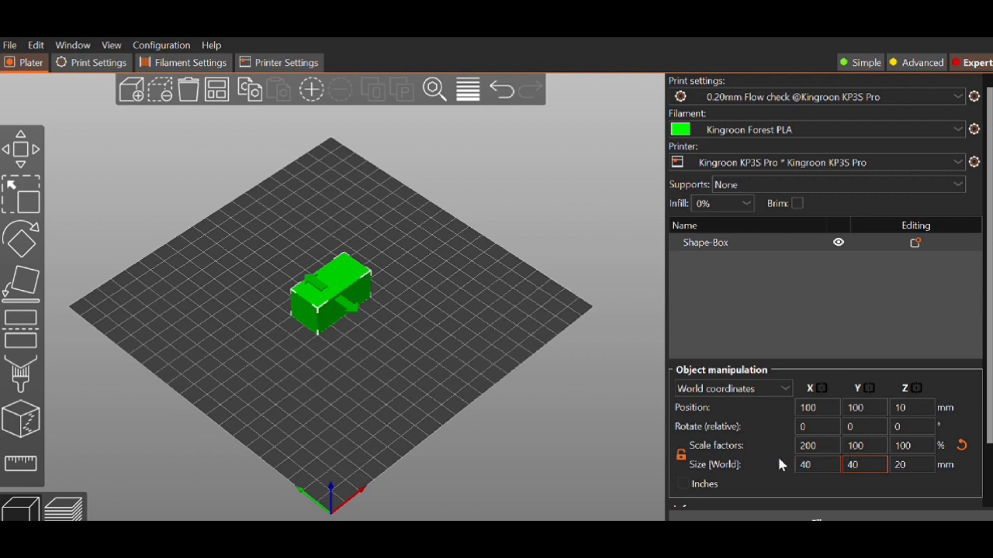
{"action": "key", "text": "Return"}
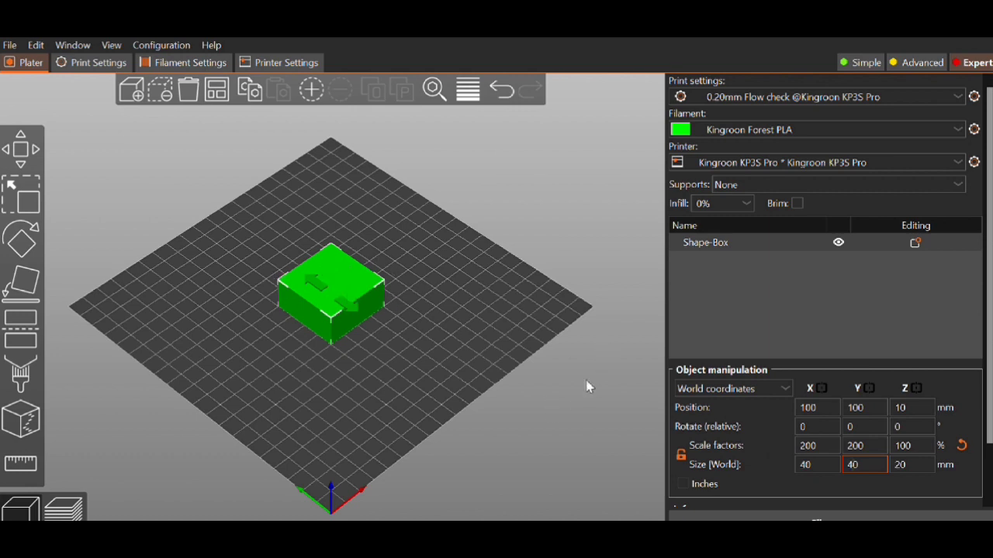
Slice the resized box and collapse the legend over the sliced preview.
{"action": "left_click", "coordinate": [806, 505]}
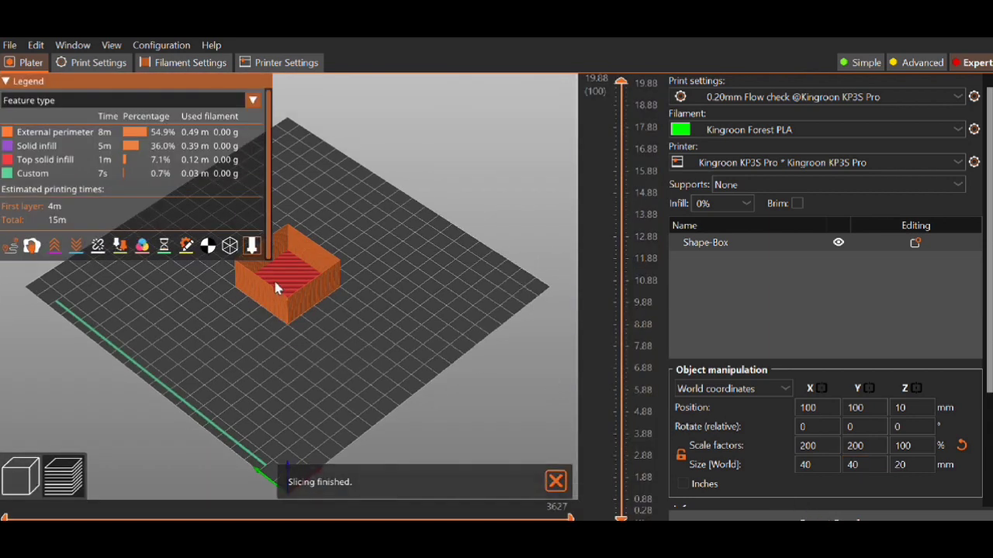
{"action": "left_click", "coordinate": [13, 81]}
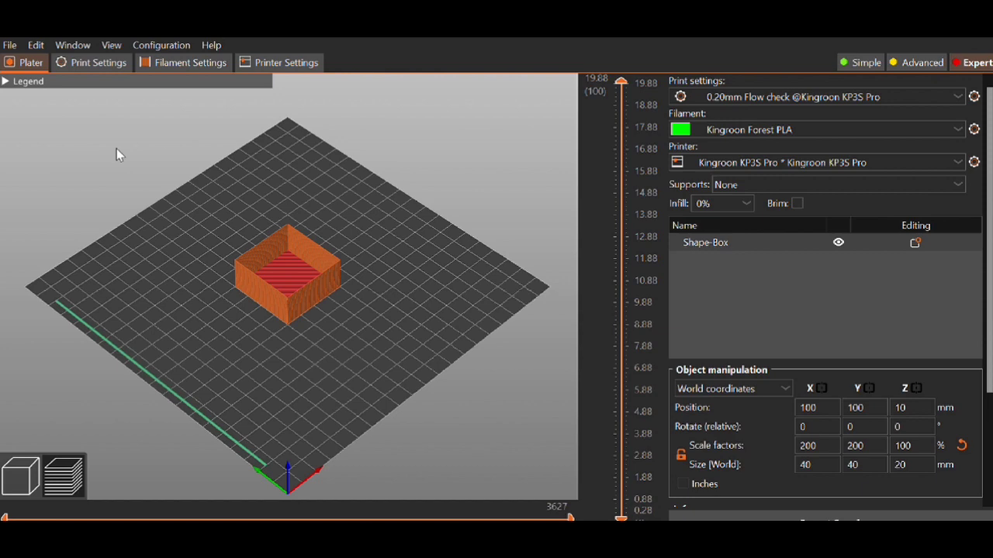
Review the print profile's vertical shell settings and its advanced extrusion width settings, including the default extrusion width.
{"action": "left_click", "coordinate": [113, 58]}
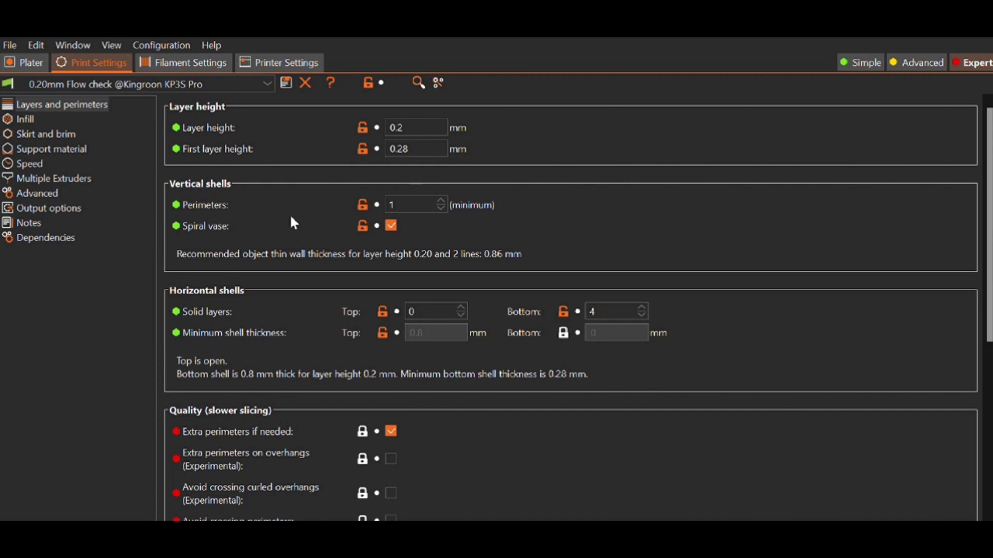
{"action": "left_click", "coordinate": [51, 189]}
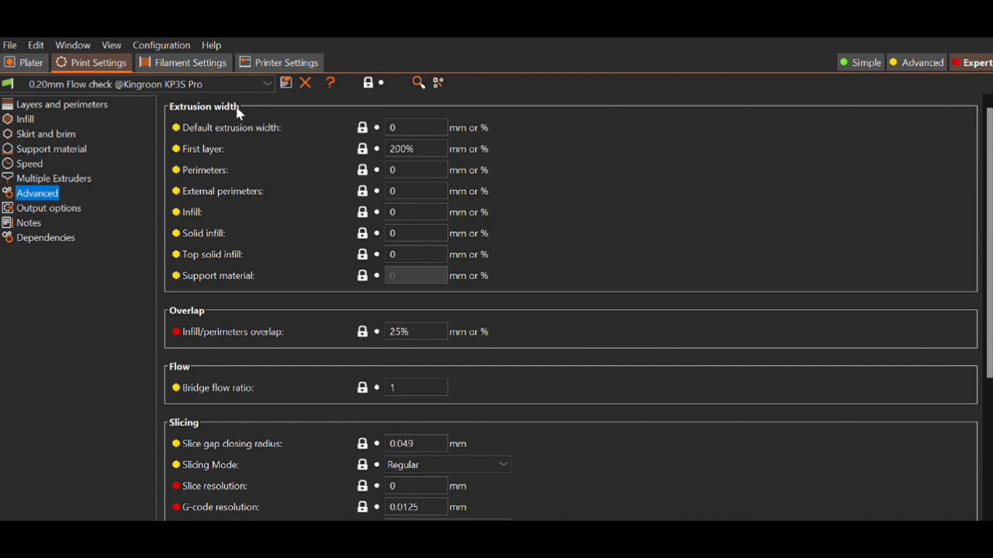
{"action": "left_click", "coordinate": [404, 121]}
{"action": "left_click", "coordinate": [28, 62]}
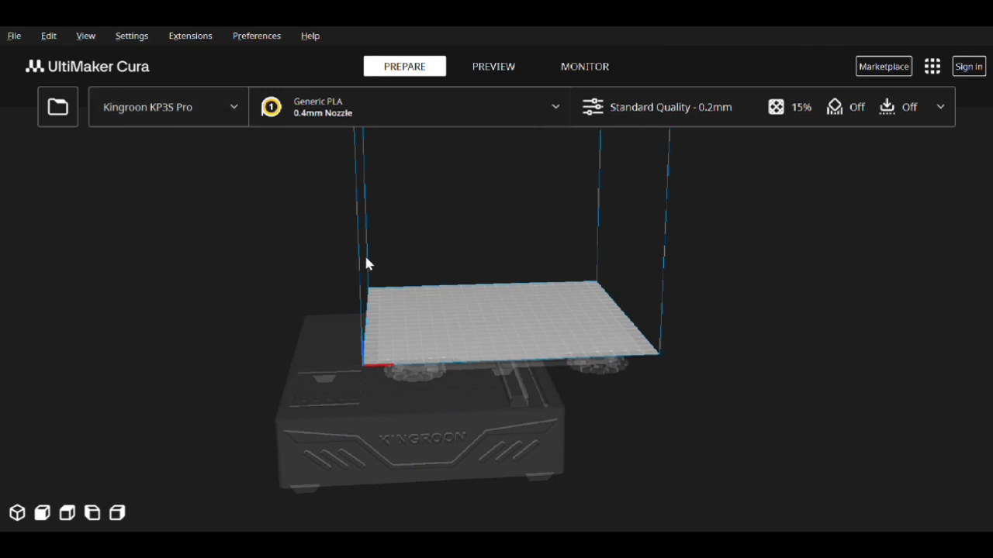
Switch to UltiMaker Cura and examine the line width and material flow values in the print settings.
{"action": "left_click", "coordinate": [940, 114]}
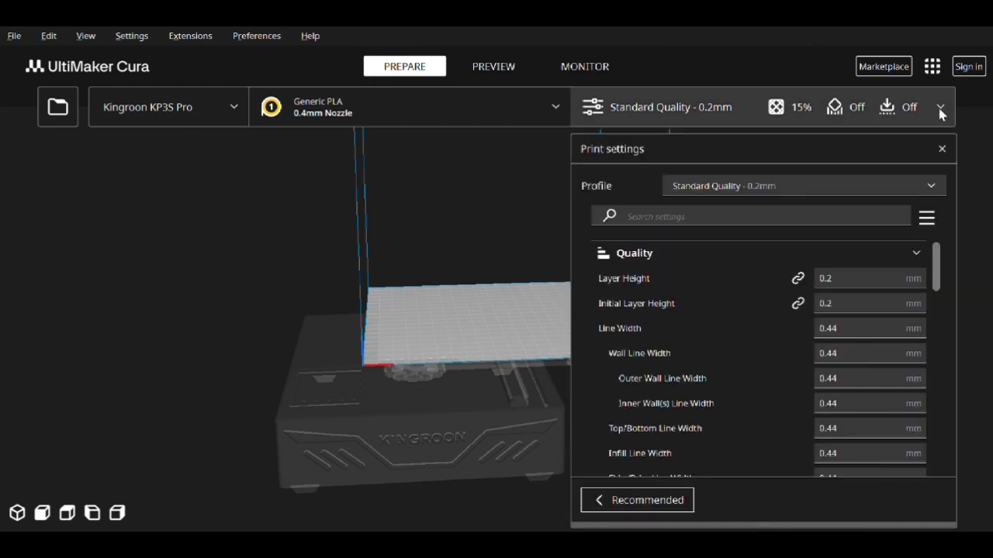
{"action": "mouse_move", "coordinate": [609, 333]}
{"action": "left_click_drag", "start_coordinate": [939, 270], "coordinate": [915, 374]}
{"action": "mouse_move", "coordinate": [859, 368]}
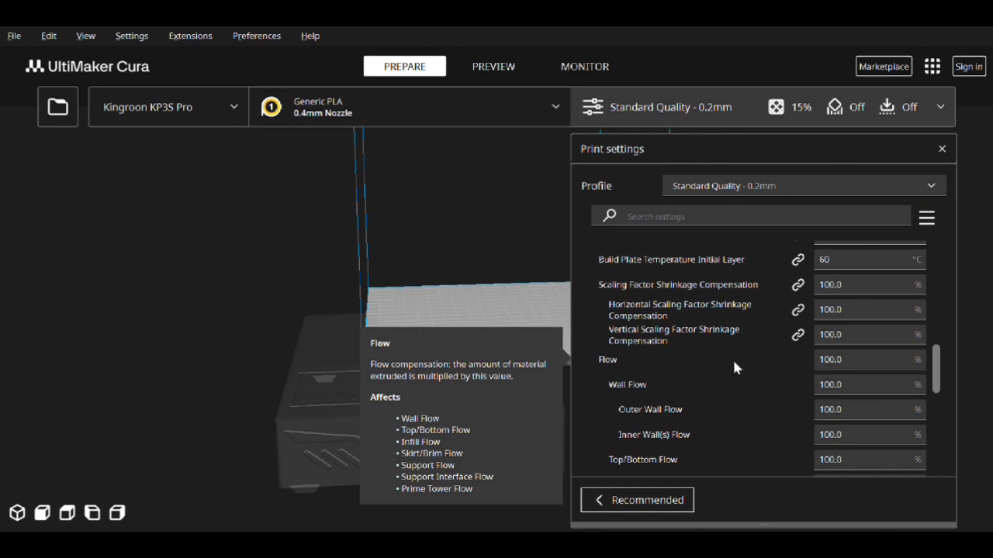
{"action": "left_click", "coordinate": [941, 149]}
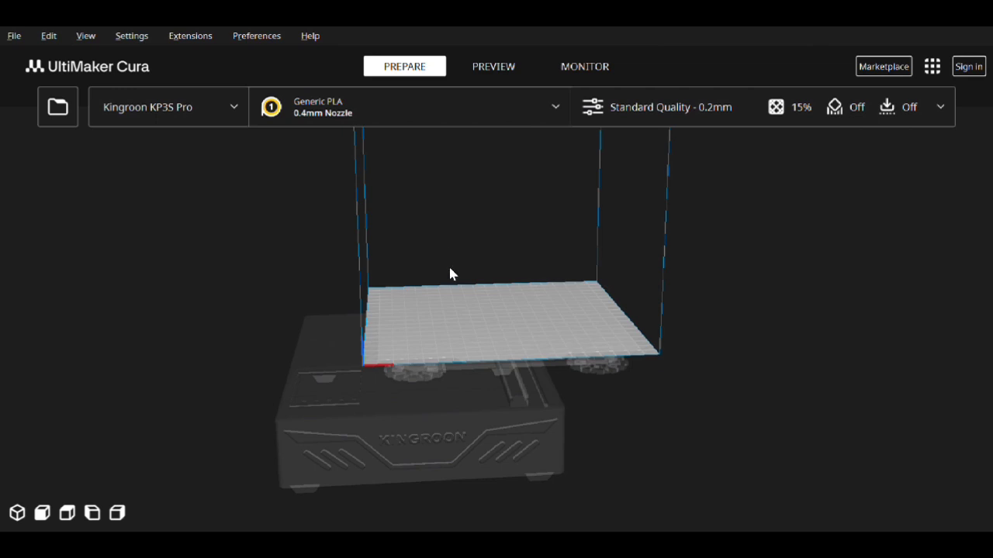
Add a cube to the empty build plate using the Part for calibration extension.
{"action": "right_click", "coordinate": [463, 312]}
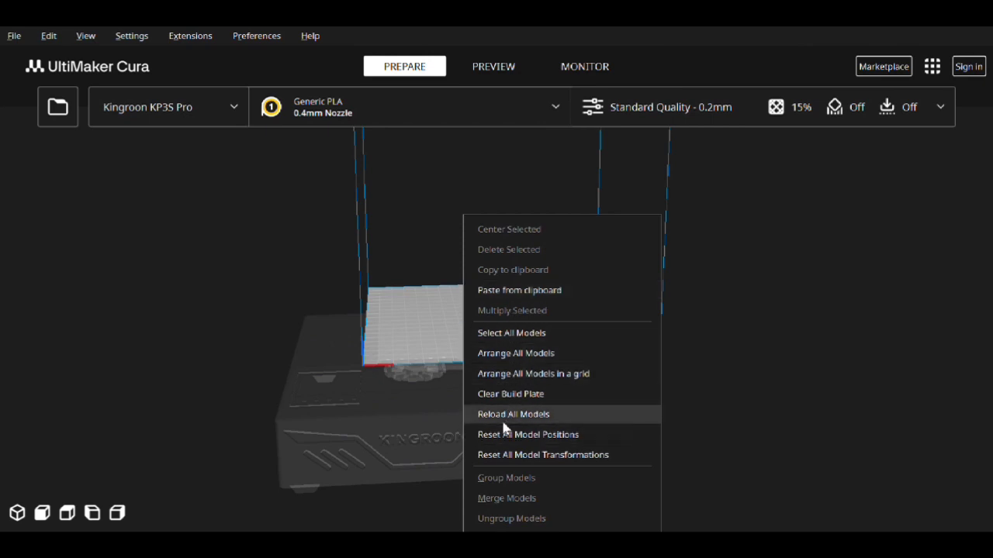
{"action": "left_click", "coordinate": [432, 291]}
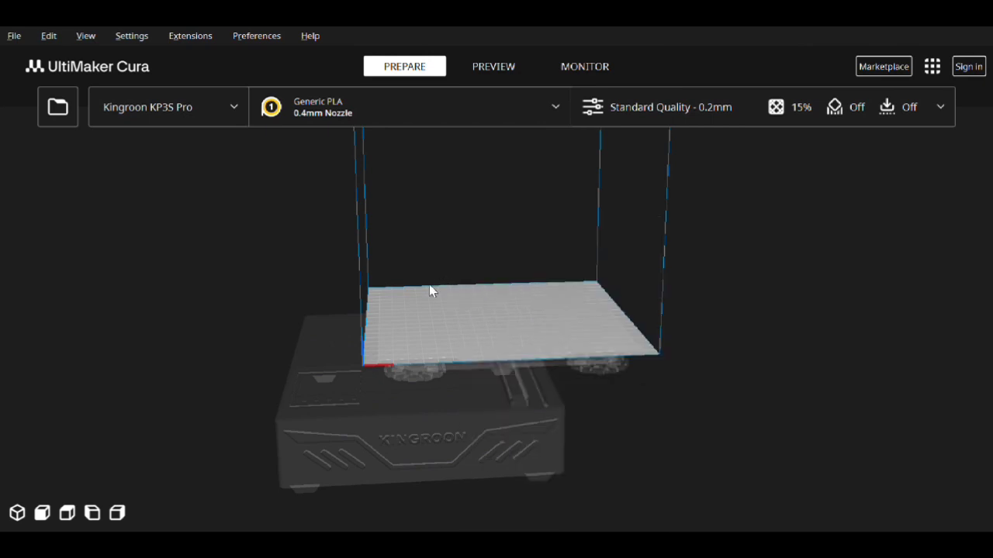
{"action": "left_click", "coordinate": [185, 45]}
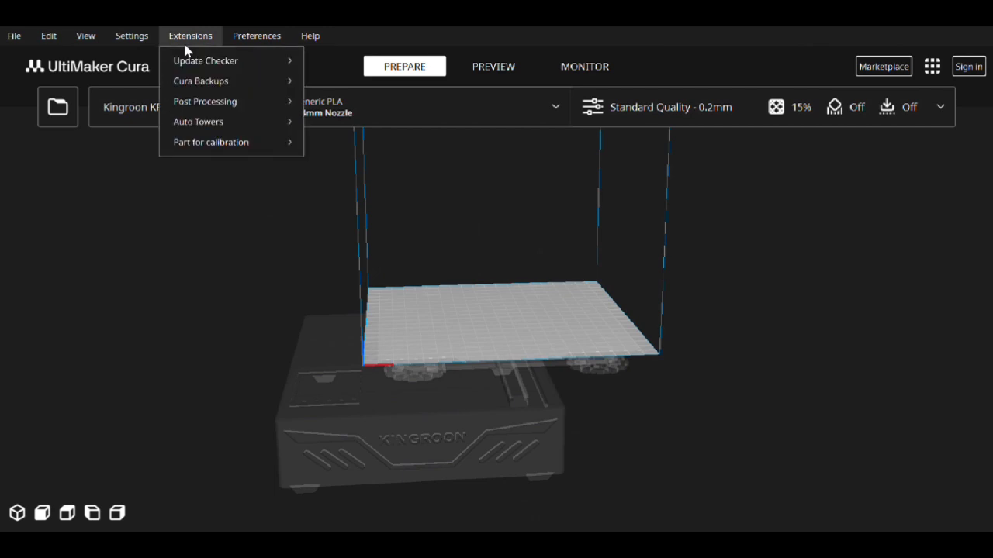
{"action": "mouse_move", "coordinate": [228, 146]}
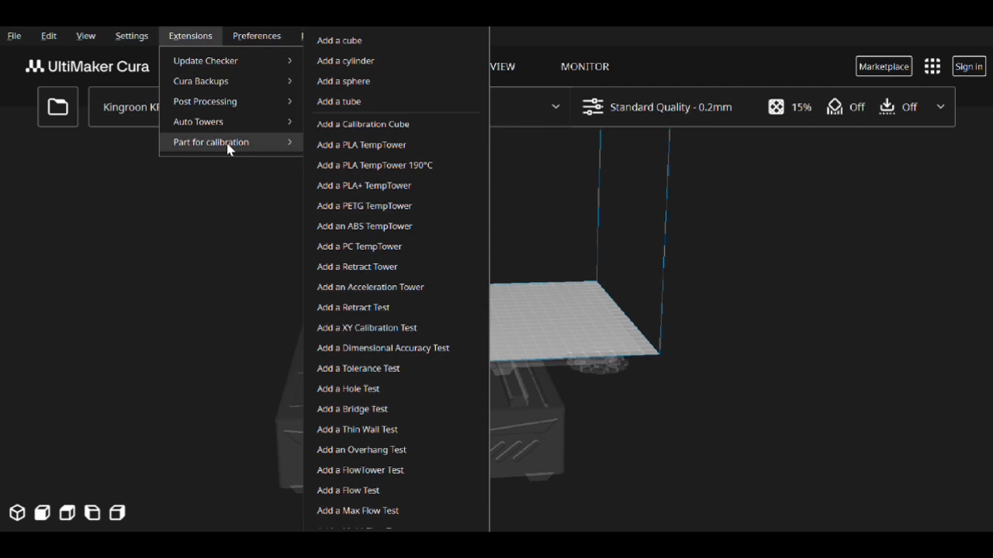
{"action": "left_click", "coordinate": [350, 43]}
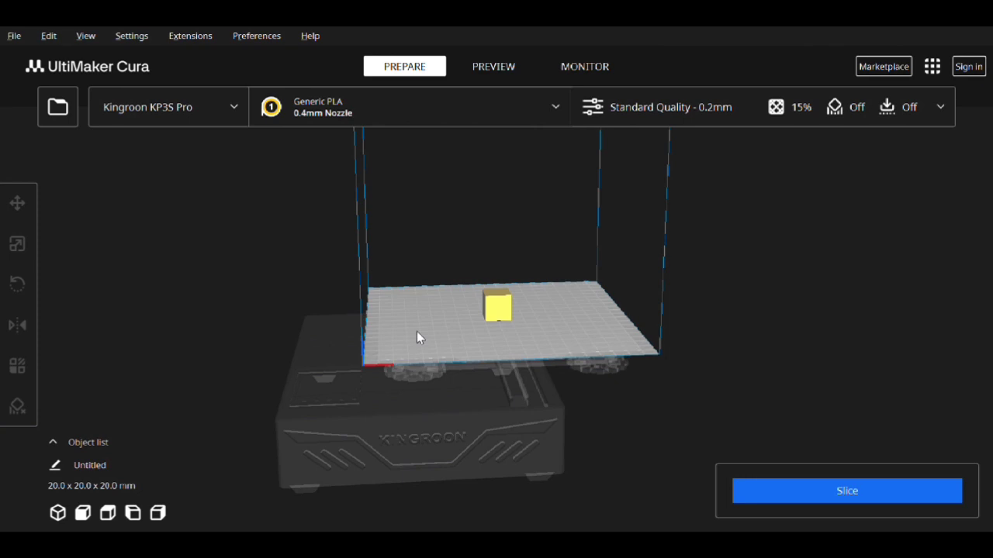
Scale the cube non-uniformly to 40 mm in Y and 40 mm in X.
{"action": "left_click", "coordinate": [494, 306]}
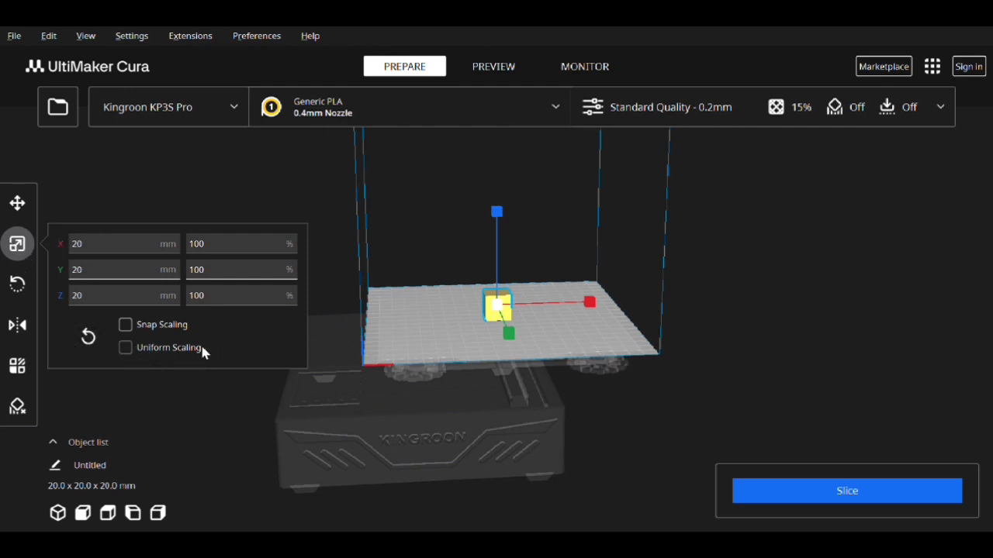
{"action": "left_click", "coordinate": [87, 279]}
{"action": "key", "text": "BackSpace"}
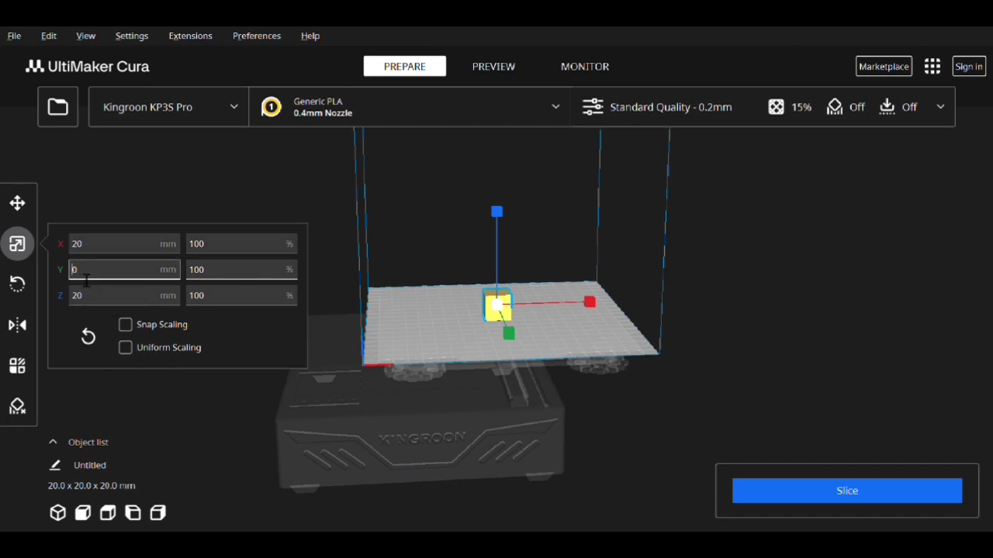
{"action": "type", "text": "4"}
{"action": "left_click", "coordinate": [87, 252]}
{"action": "key", "text": "BackSpace"}
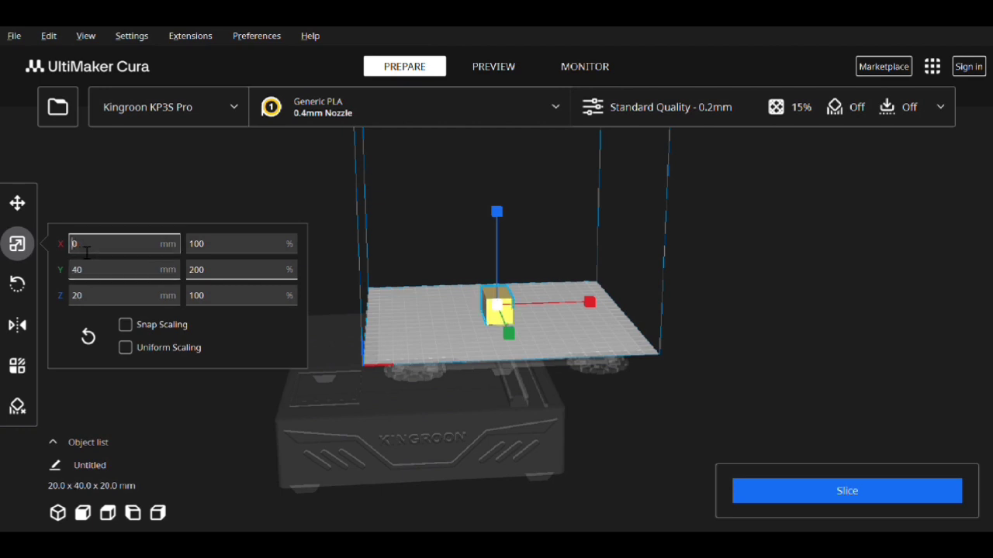
{"action": "type", "text": "4"}
{"action": "key", "text": "Return"}
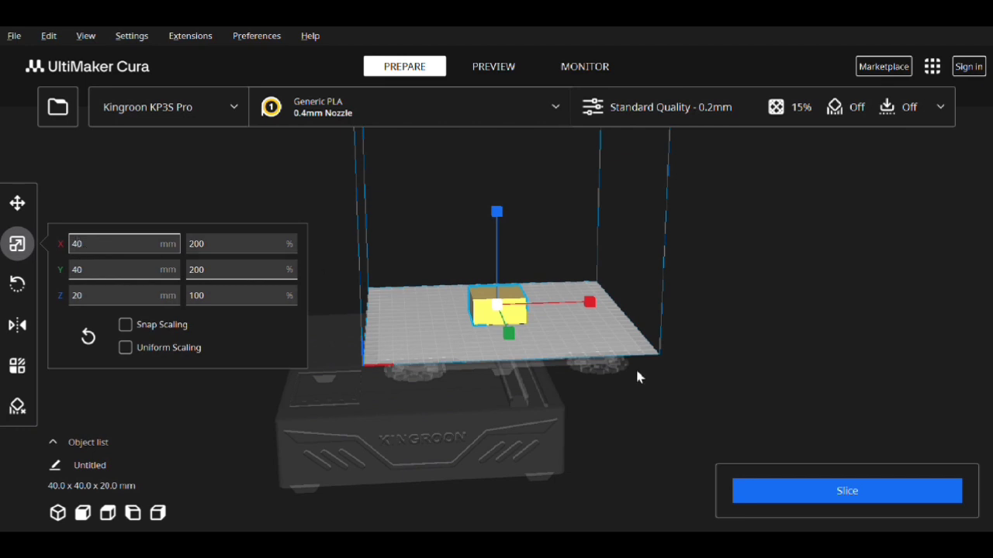
{"action": "left_click", "coordinate": [637, 377]}
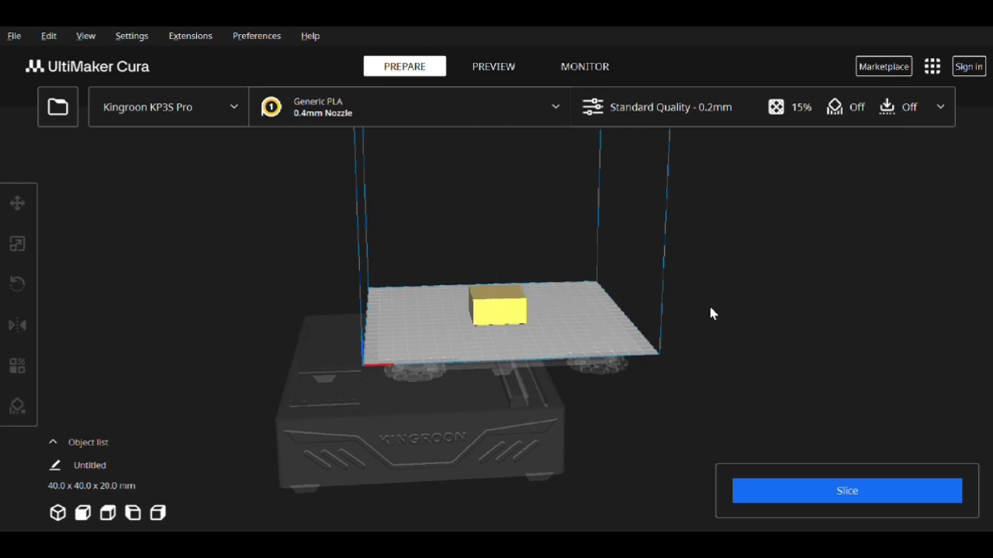
Enable Spiralize Outer Contour and disable Smooth Spiralized Contours in the Special Modes print settings.
{"action": "left_click", "coordinate": [939, 107]}
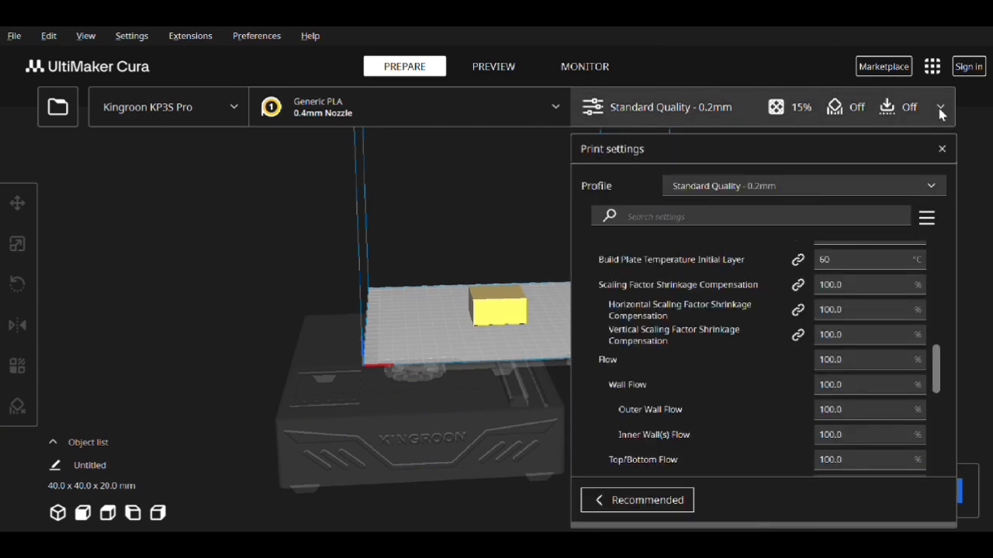
{"action": "left_click_drag", "start_coordinate": [939, 368], "coordinate": [921, 456]}
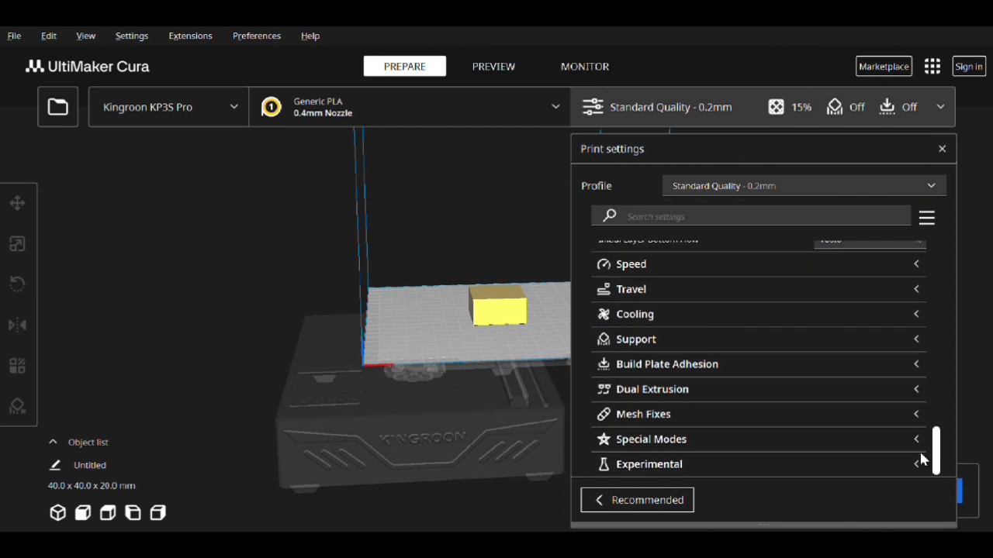
{"action": "left_click", "coordinate": [916, 440]}
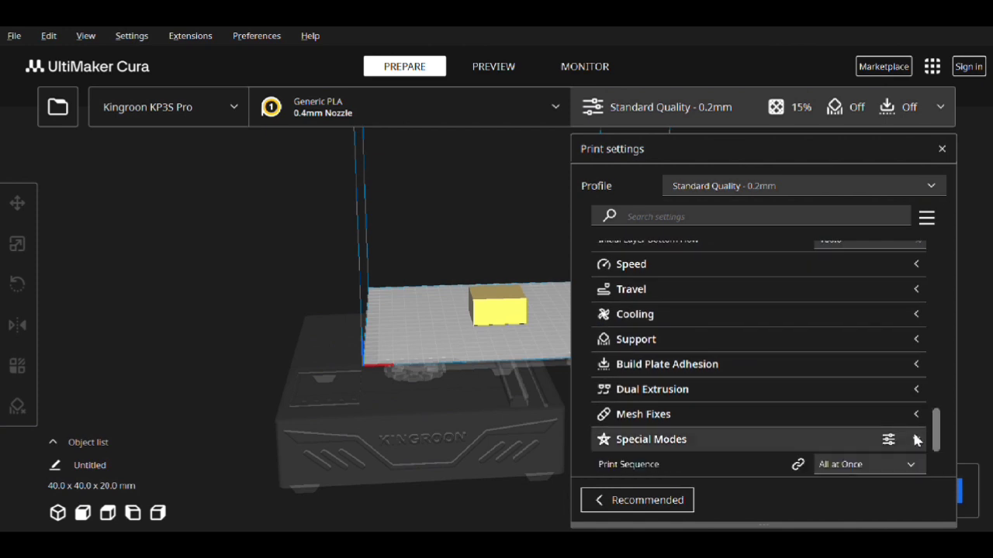
{"action": "left_click_drag", "start_coordinate": [940, 429], "coordinate": [932, 467]}
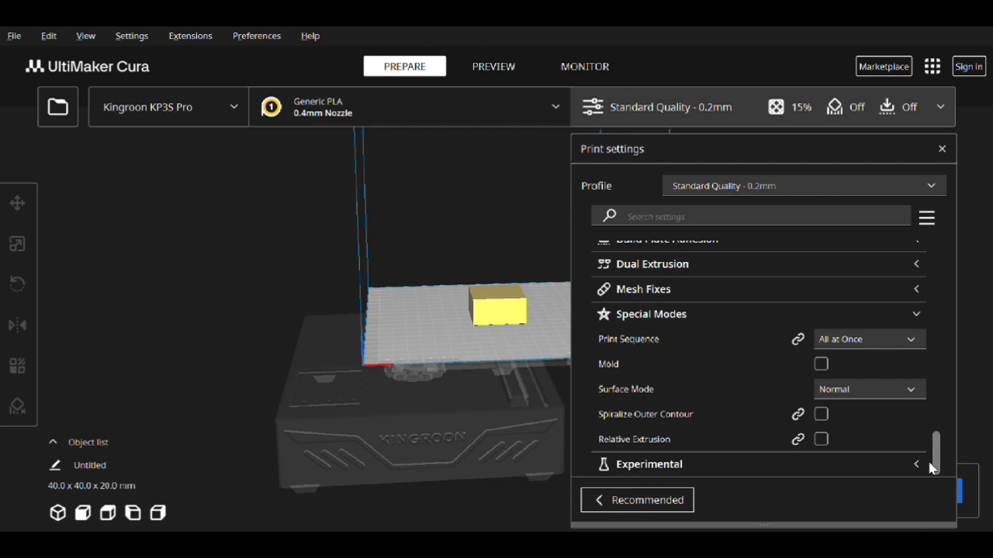
{"action": "left_click", "coordinate": [820, 413]}
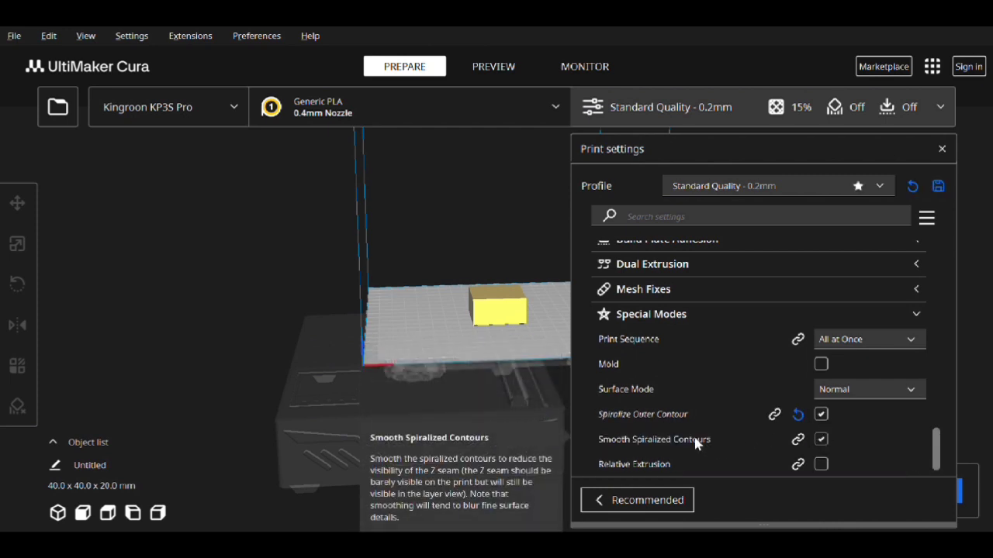
{"action": "left_click", "coordinate": [822, 439]}
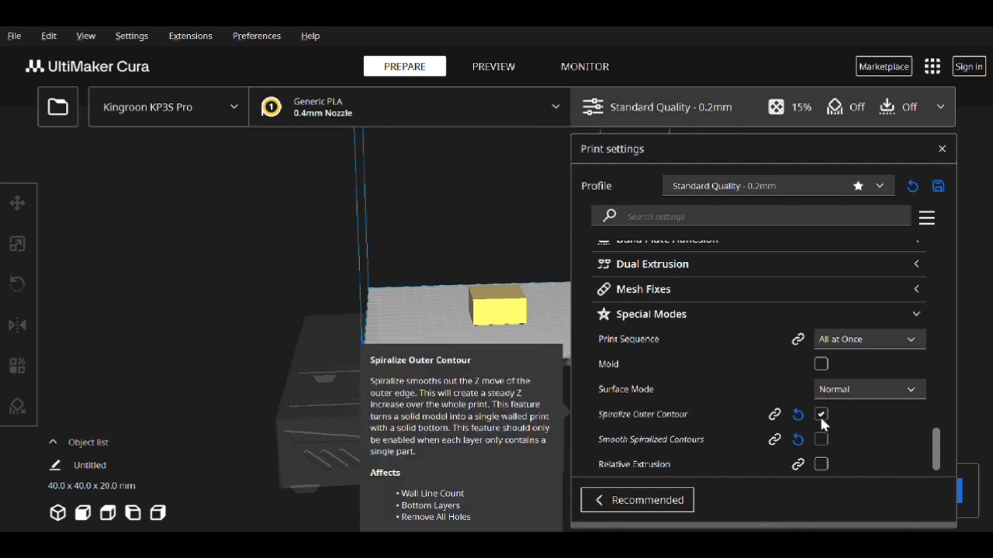
{"action": "left_click", "coordinate": [942, 149]}
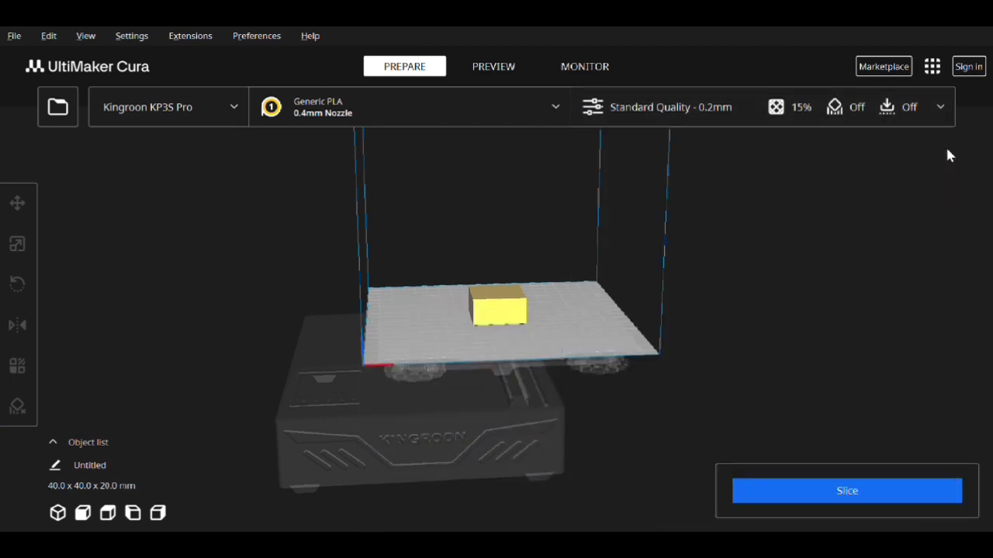
Slice the cube, inspecting its layer preview from above, and save the sliced file to disk.
{"action": "left_click", "coordinate": [816, 494]}
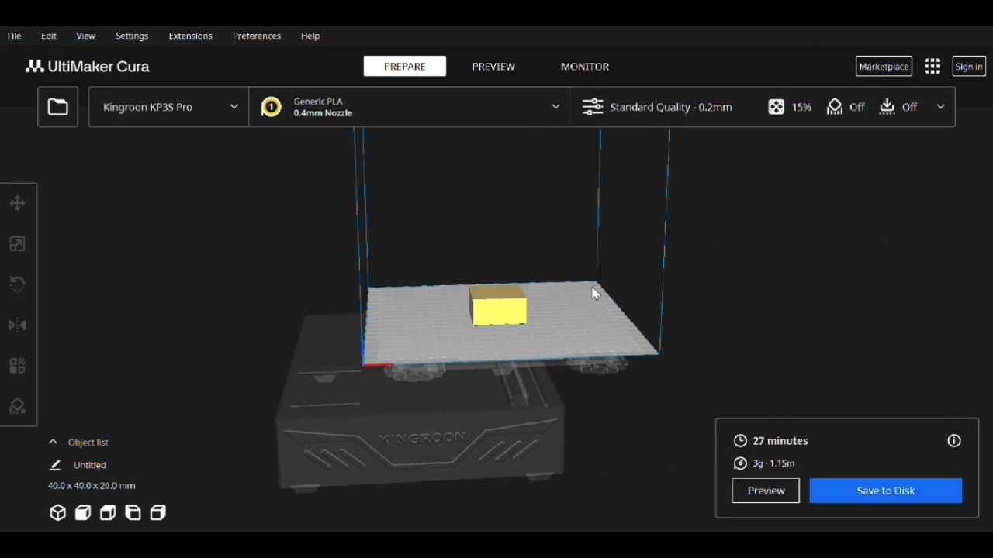
{"action": "left_click", "coordinate": [754, 497]}
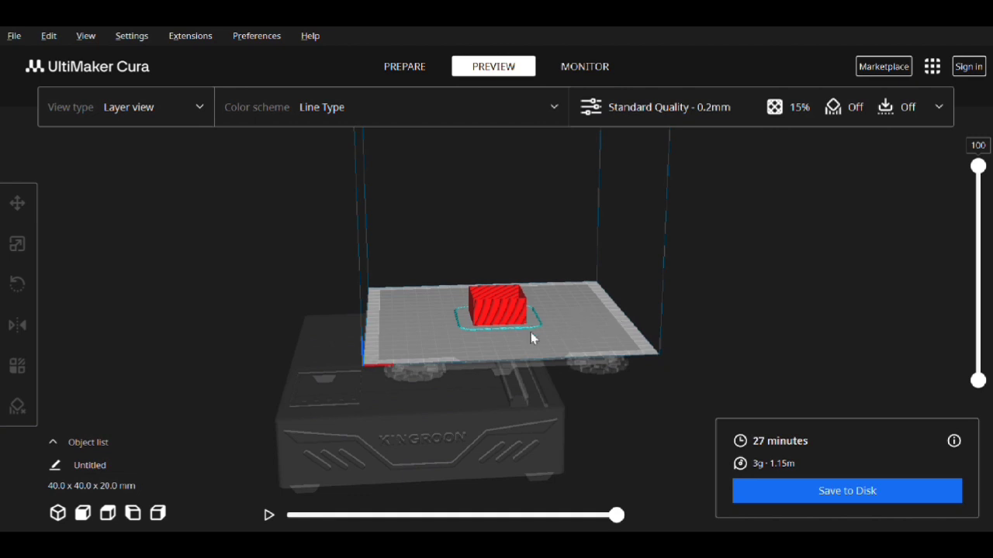
{"action": "right_click_drag", "start_coordinate": [530, 338], "coordinate": [485, 374]}
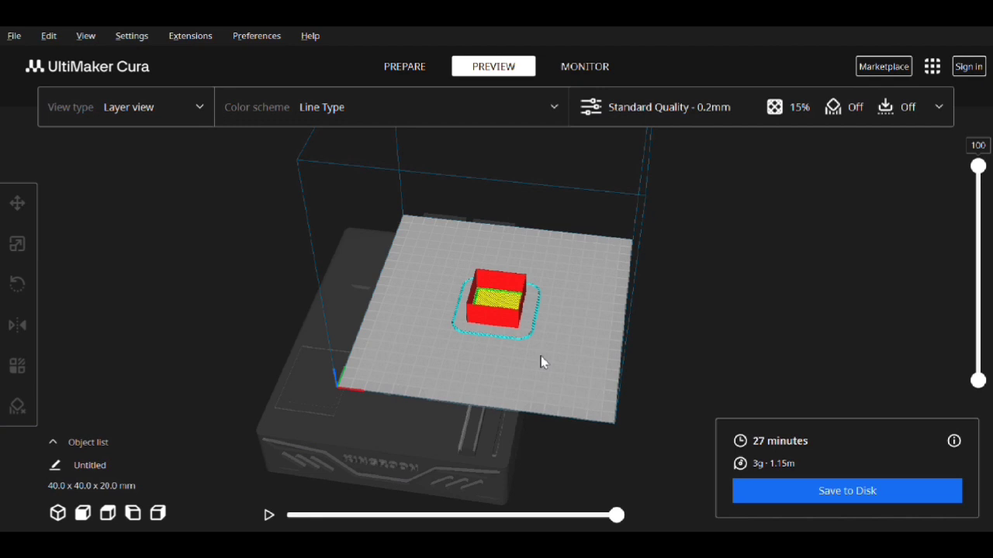
{"action": "left_click", "coordinate": [869, 499]}
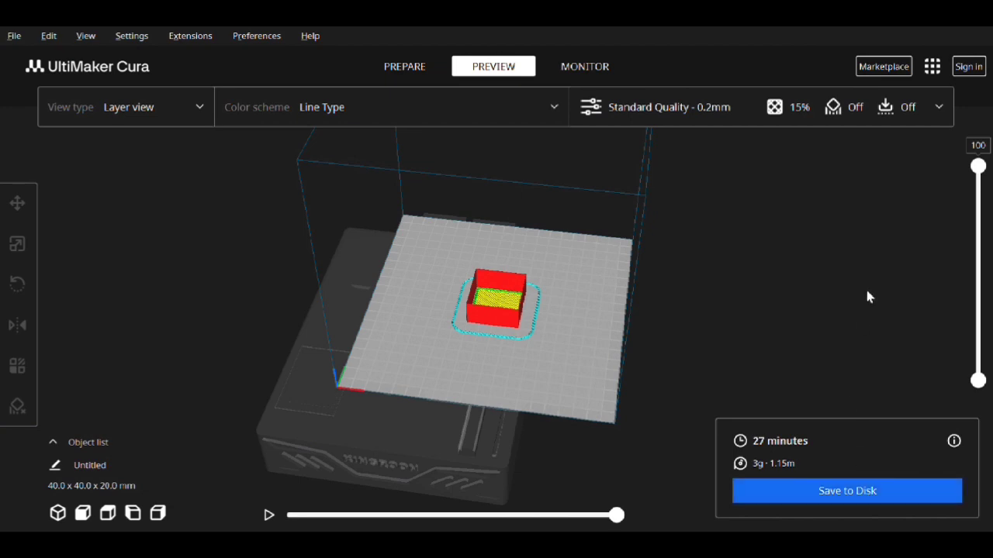
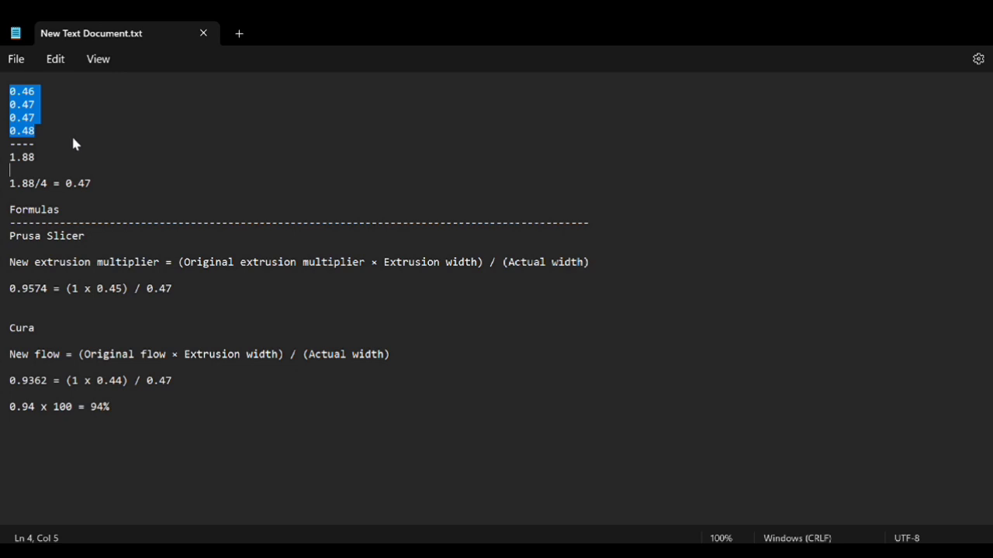
Review the wall-width average and the Prusa Slicer and Cura flow formulas in the New Text Document.txt notes.
{"action": "left_click_drag", "start_coordinate": [73, 138], "coordinate": [106, 186]}
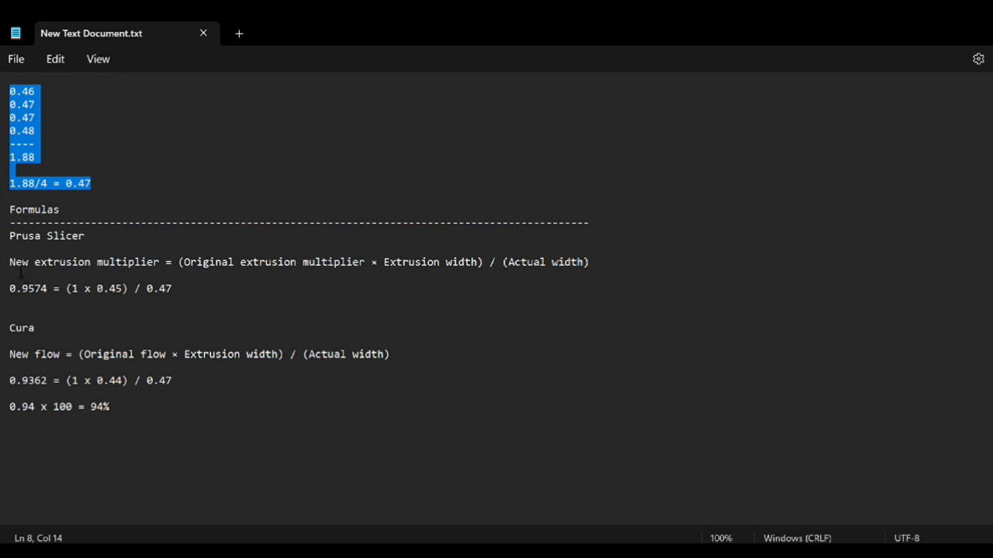
{"action": "left_click_drag", "start_coordinate": [13, 262], "coordinate": [177, 316]}
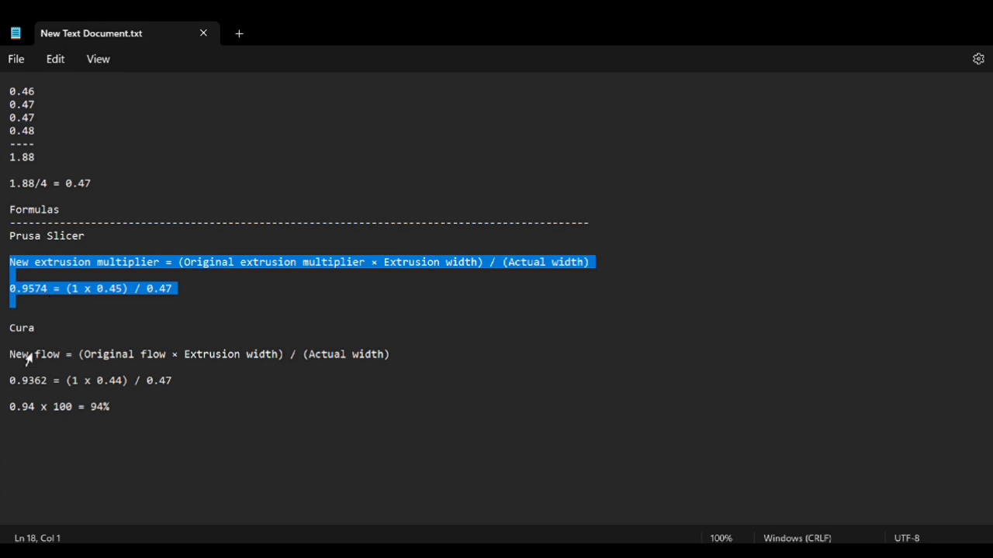
{"action": "left_click_drag", "start_coordinate": [11, 355], "coordinate": [173, 419]}
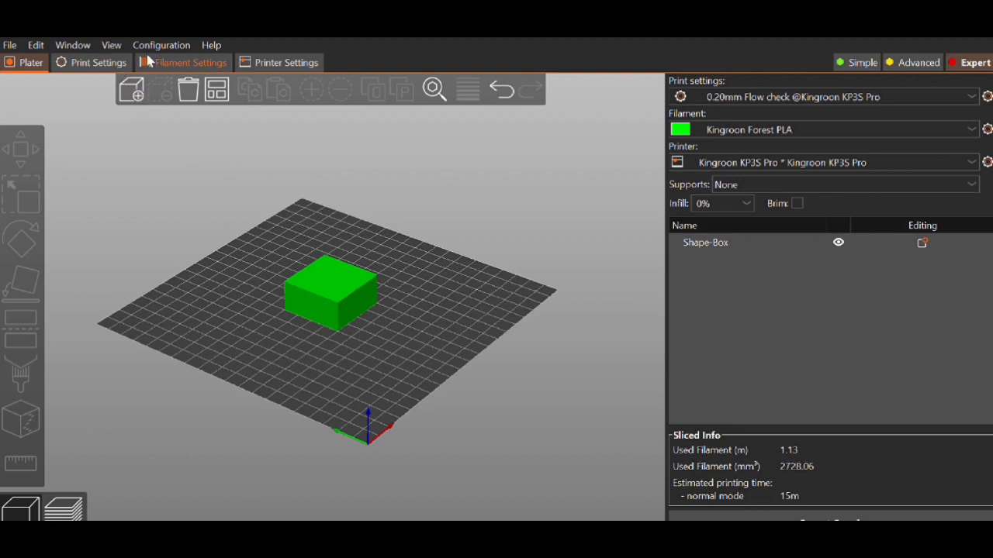
Switch to PrusaSlicer and set the extrusion multiplier of the Kingroon Forest PLA filament to 0.96.
{"action": "left_click", "coordinate": [194, 62]}
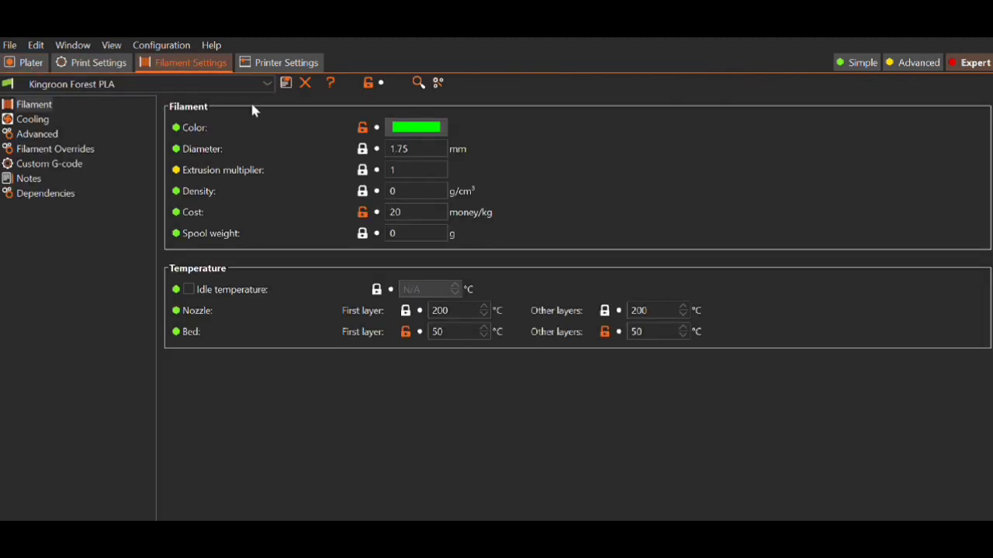
{"action": "left_click", "coordinate": [416, 162]}
{"action": "key", "text": "BackSpace"}
{"action": "type", "text": "0.96"}
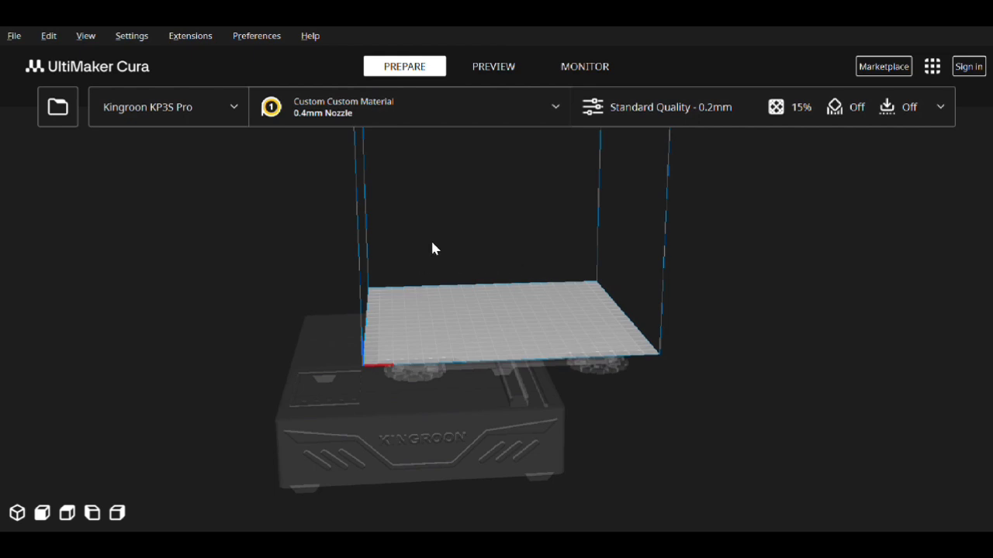
Switch to UltiMaker Cura and set the material Flow to 94% in the print settings.
{"action": "left_click", "coordinate": [941, 108]}
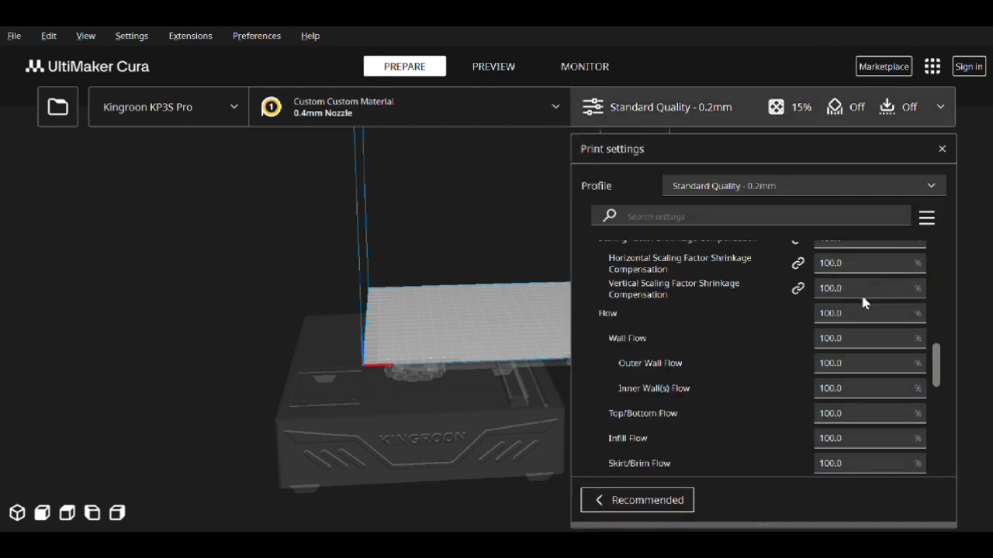
{"action": "left_click", "coordinate": [859, 320]}
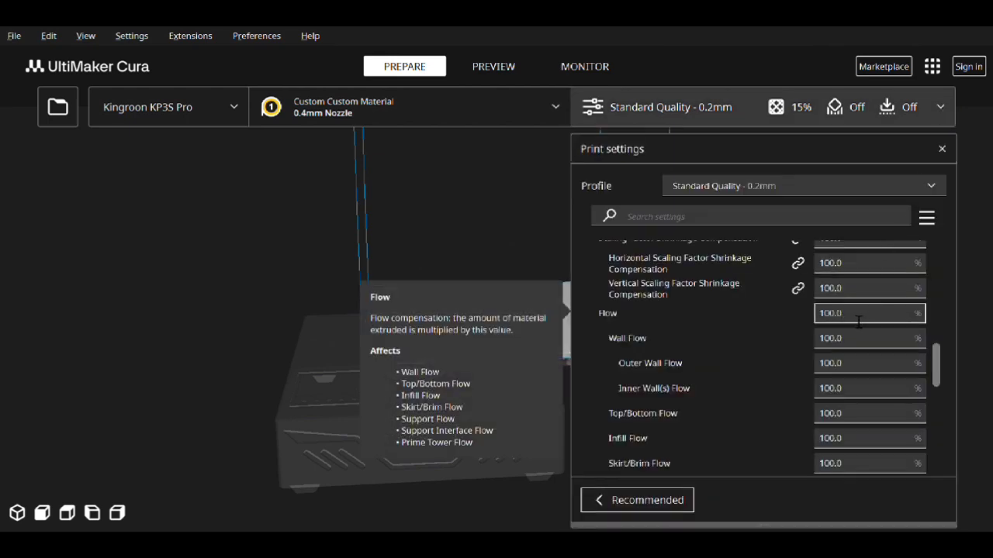
{"action": "key", "text": "BackSpace"}
{"action": "key", "text": "BackSpace"}
{"action": "key", "text": "BackSpace"}
{"action": "key", "text": "BackSpace"}
{"action": "key", "text": "BackSpace"}
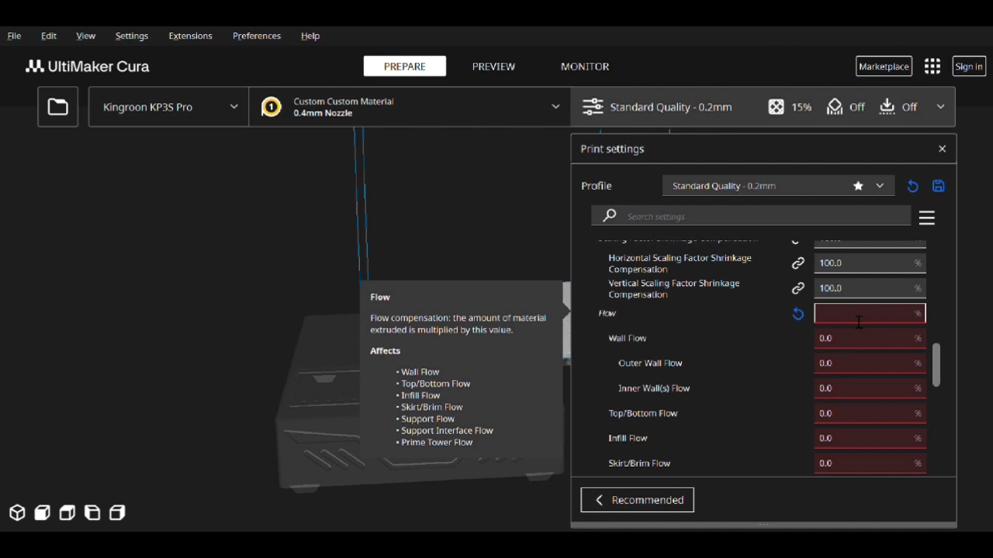
{"action": "type", "text": "94"}
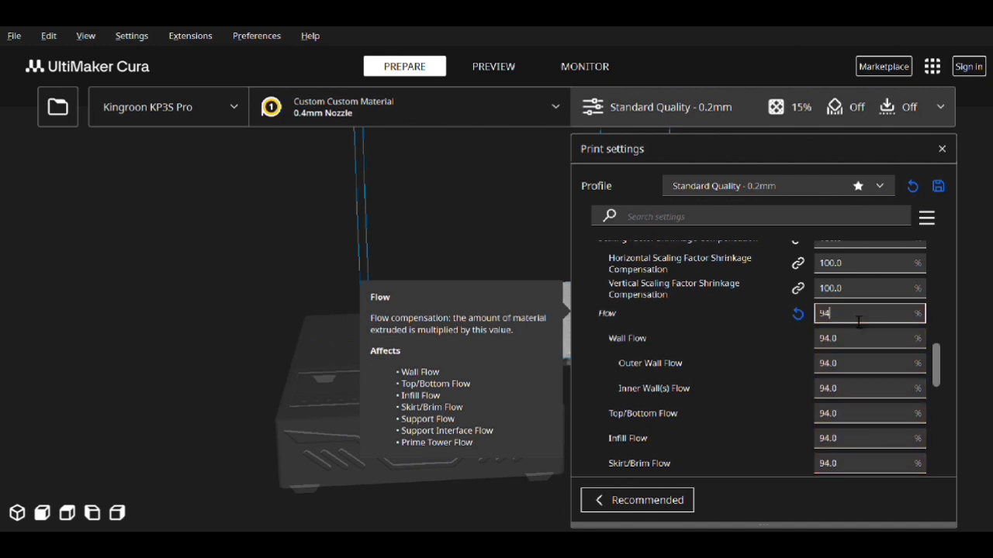
{"action": "key", "text": "Return"}
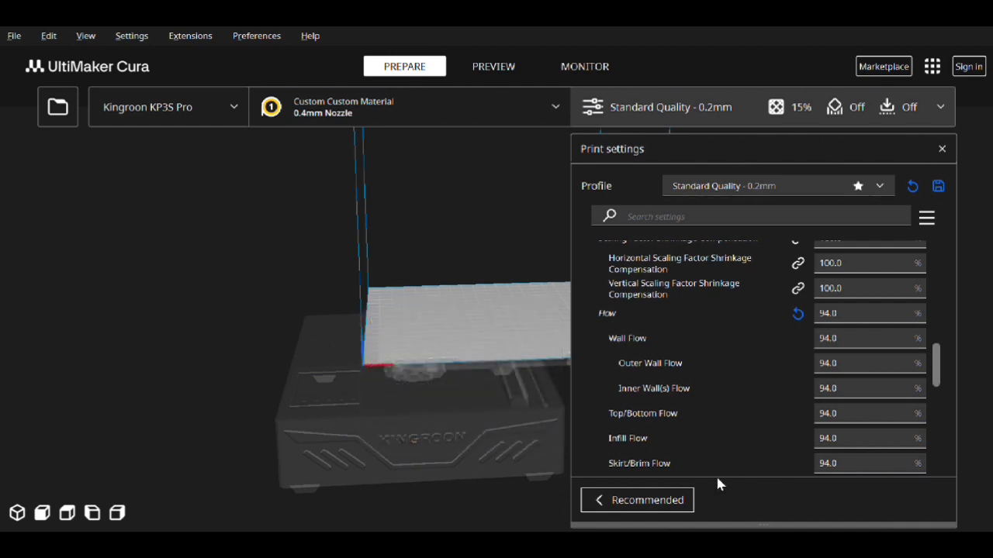
{"action": "mouse_move", "coordinate": [667, 416]}
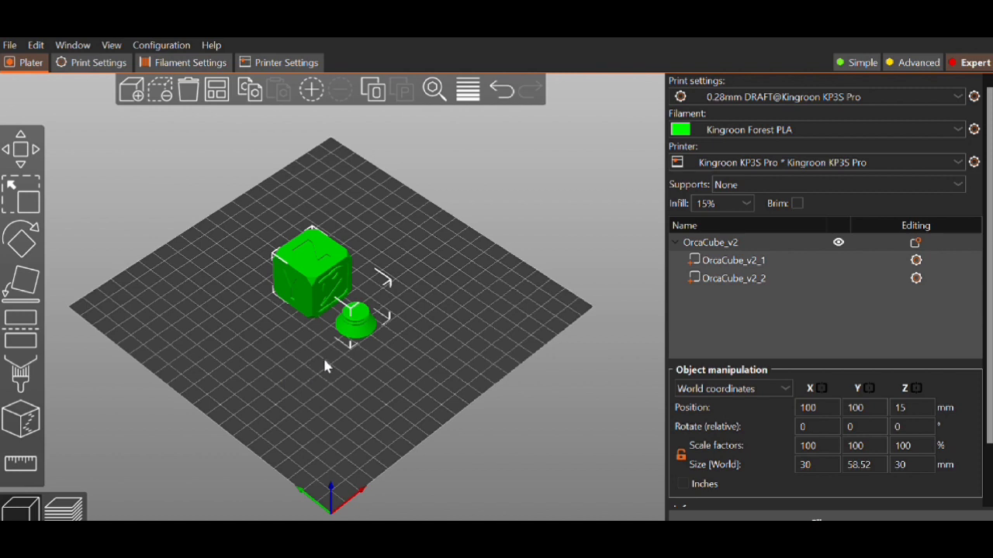
Switch to PrusaSlicer, examine the two-part OrcaCube_v2 from below and above, and arrange it back at the bed's center.
{"action": "left_click_drag", "start_coordinate": [325, 366], "coordinate": [328, 304]}
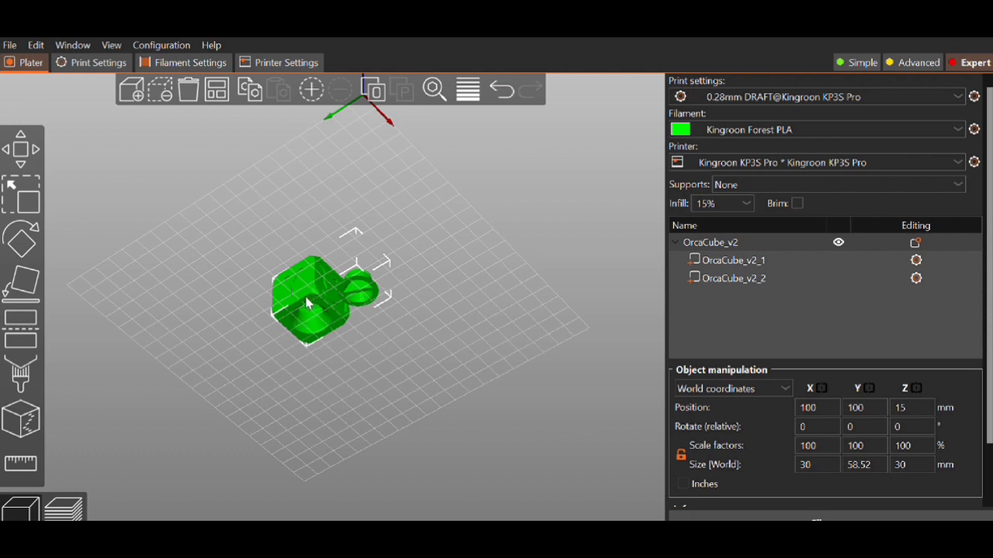
{"action": "mouse_move", "coordinate": [307, 302]}
{"action": "left_mouse_down"}
{"action": "mouse_move", "coordinate": [307, 355]}
{"action": "mouse_move", "coordinate": [312, 304]}
{"action": "left_mouse_up"}
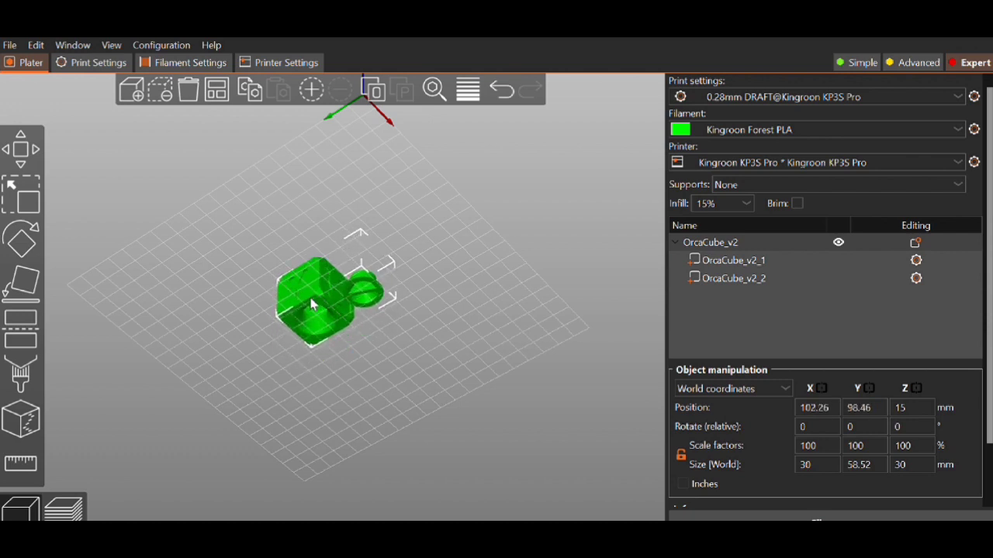
{"action": "left_click_drag", "start_coordinate": [326, 359], "coordinate": [308, 428]}
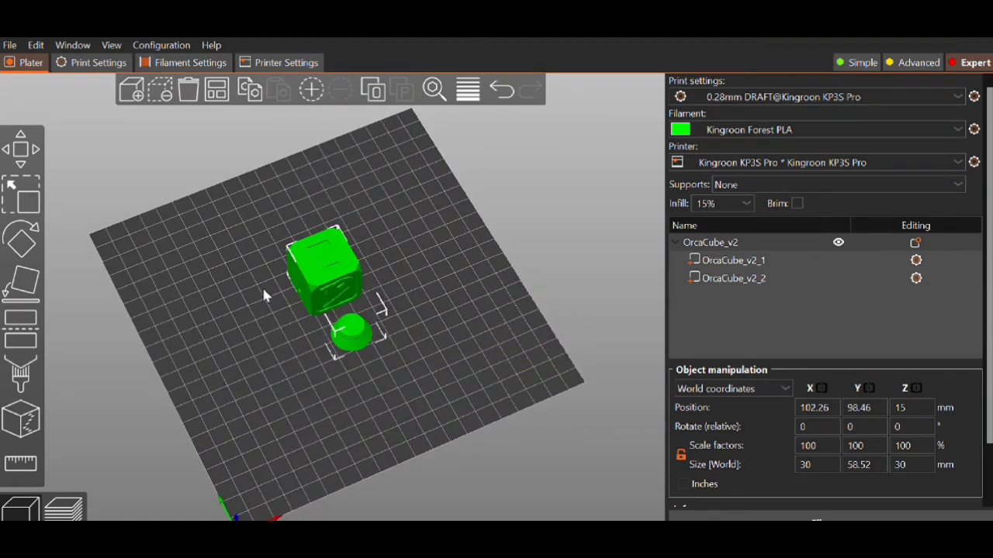
{"action": "left_click", "coordinate": [217, 89]}
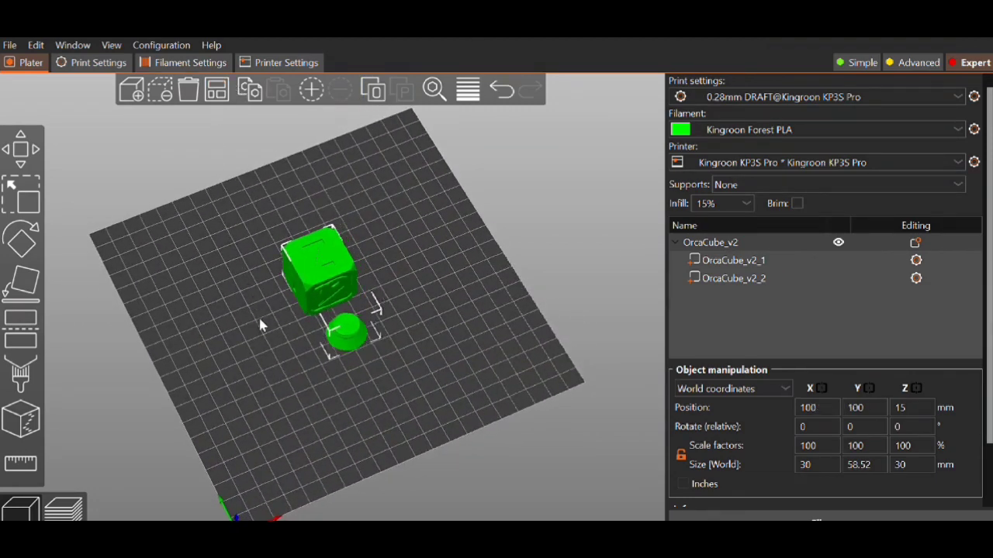
{"action": "left_click_drag", "start_coordinate": [261, 326], "coordinate": [278, 310]}
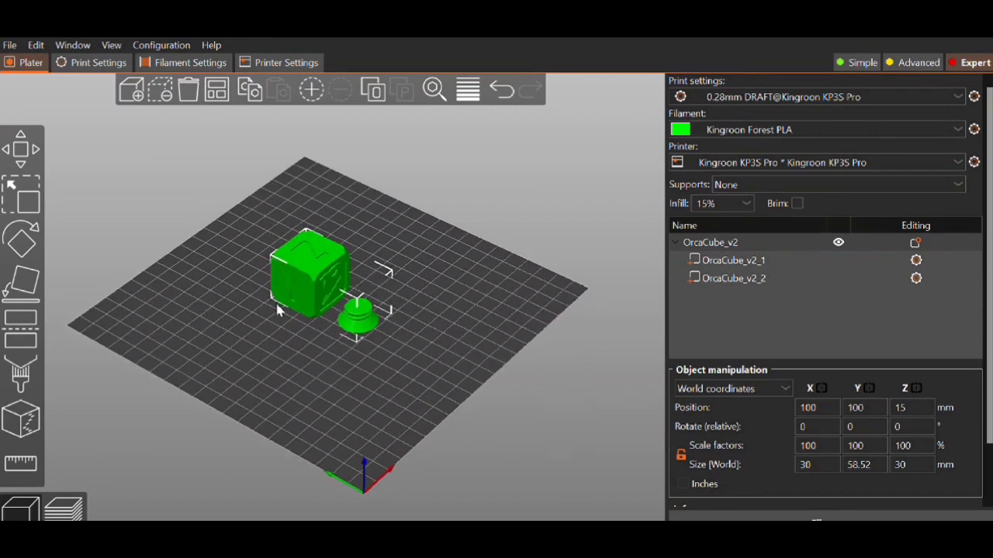
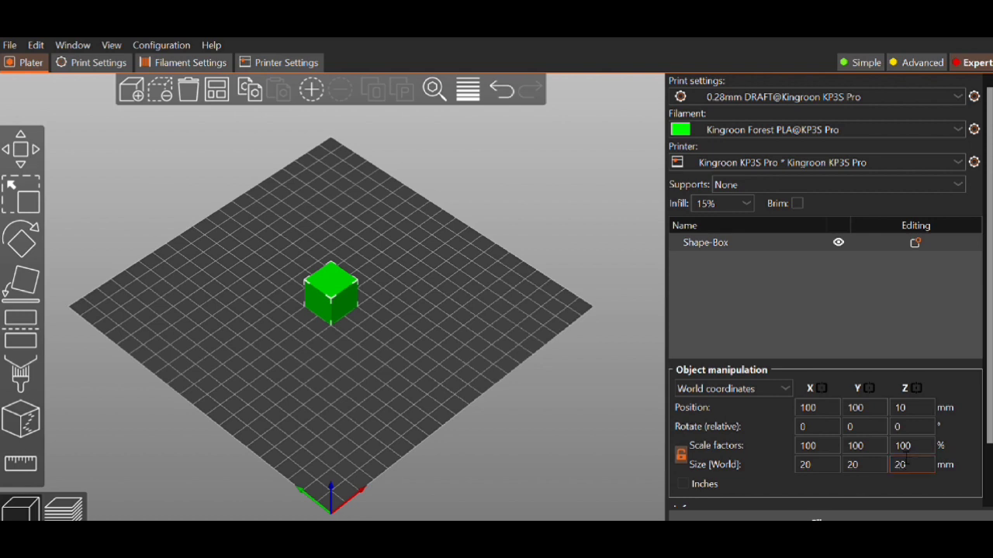
Set the Z size of the 20 mm box to 10 mm without scaling X and Y, and deselect it.
{"action": "left_click", "coordinate": [909, 461]}
{"action": "key", "text": "Left"}
{"action": "key", "text": "BackSpace"}
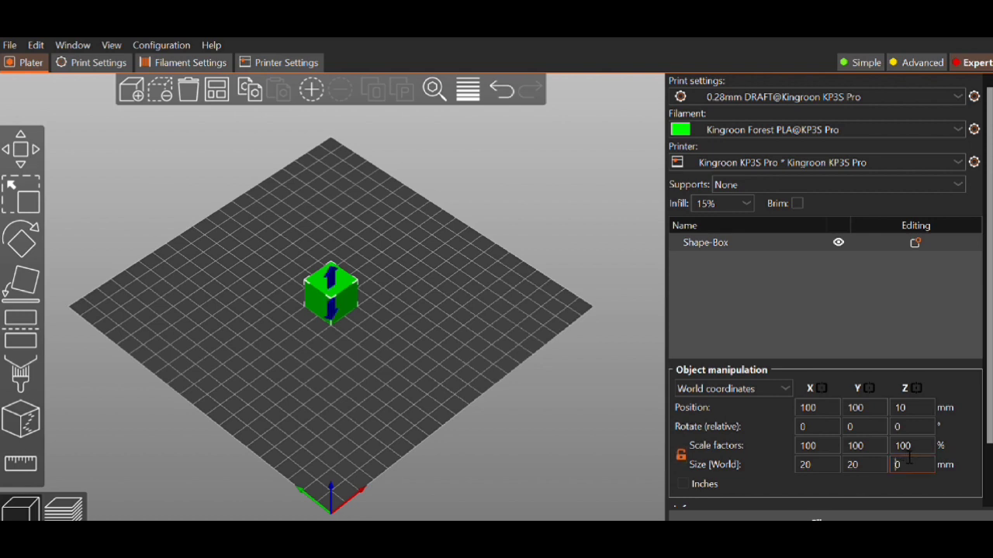
{"action": "type", "text": "1"}
{"action": "key", "text": "Return"}
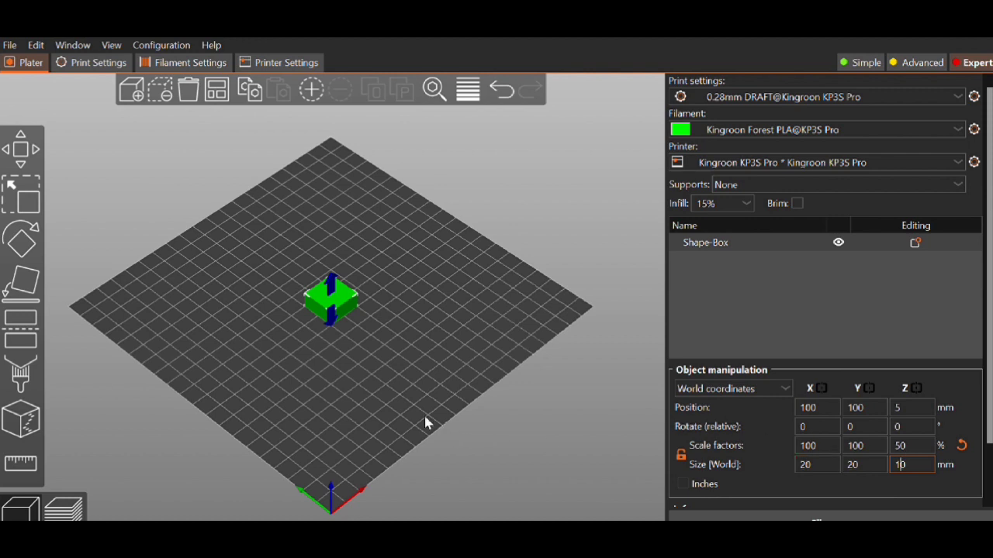
{"action": "left_click", "coordinate": [316, 351]}
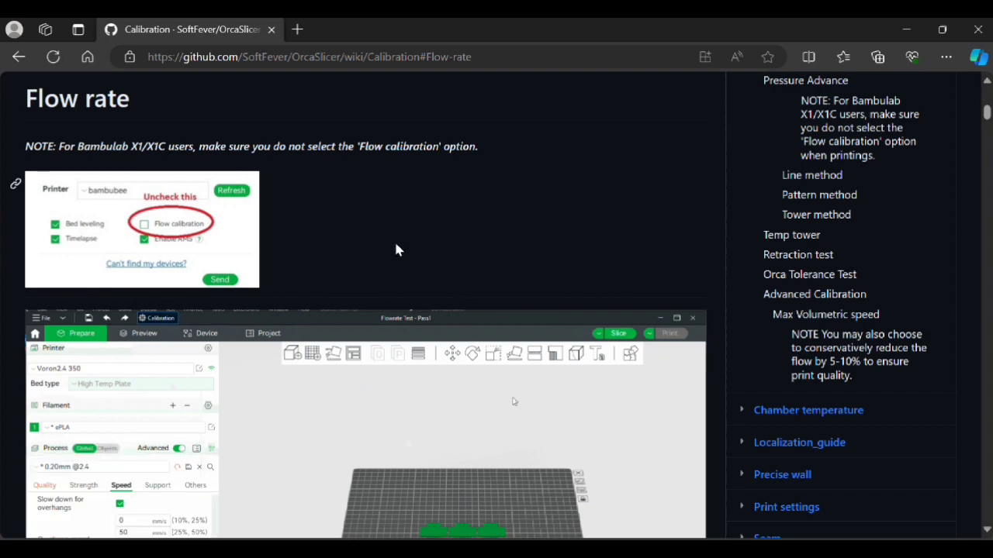
Switch to the OrcaSlicer Calibration wiki and read the Flow rate section's Pass 1 instructions and test-block photos.
{"action": "scroll", "coordinate": [410, 447], "scroll_direction": "down", "scroll_amount": 3}
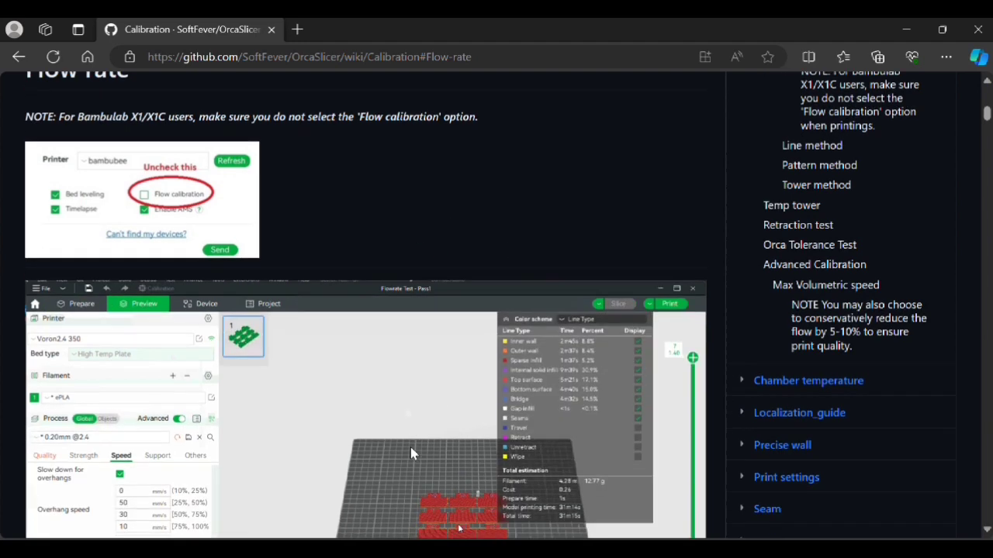
{"action": "scroll", "coordinate": [410, 447], "scroll_direction": "down", "scroll_amount": 2}
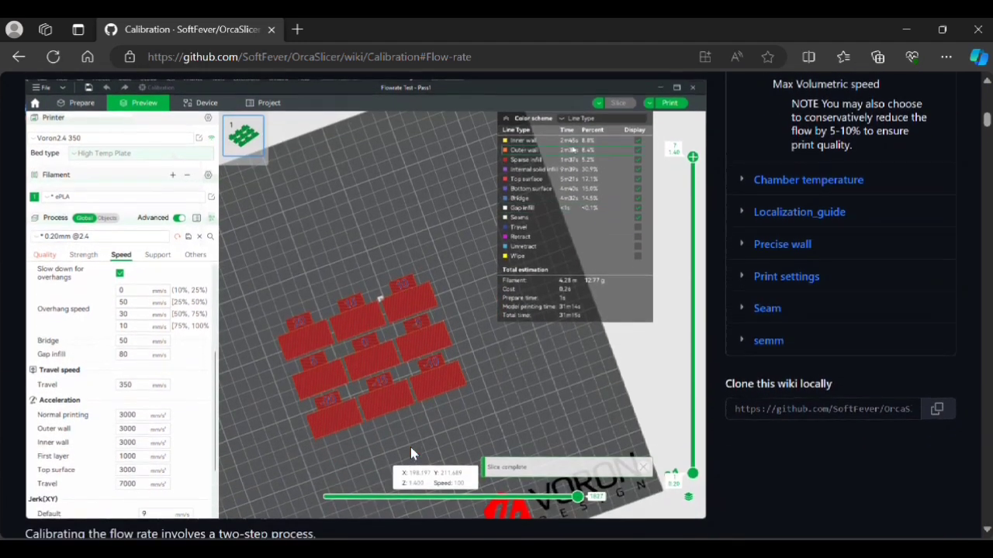
{"action": "scroll", "coordinate": [411, 454], "scroll_direction": "down", "scroll_amount": 5}
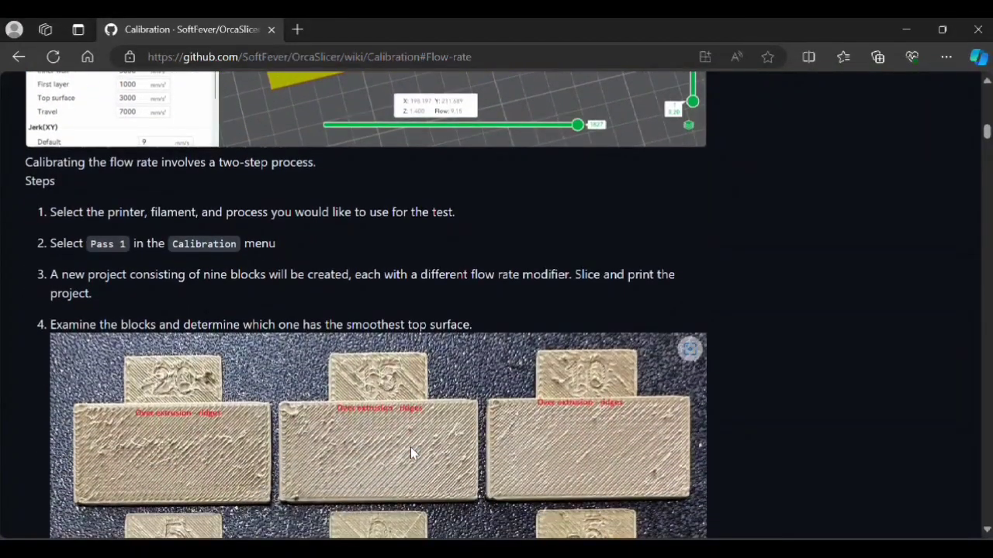
{"action": "scroll", "coordinate": [411, 453], "scroll_direction": "down", "scroll_amount": 1}
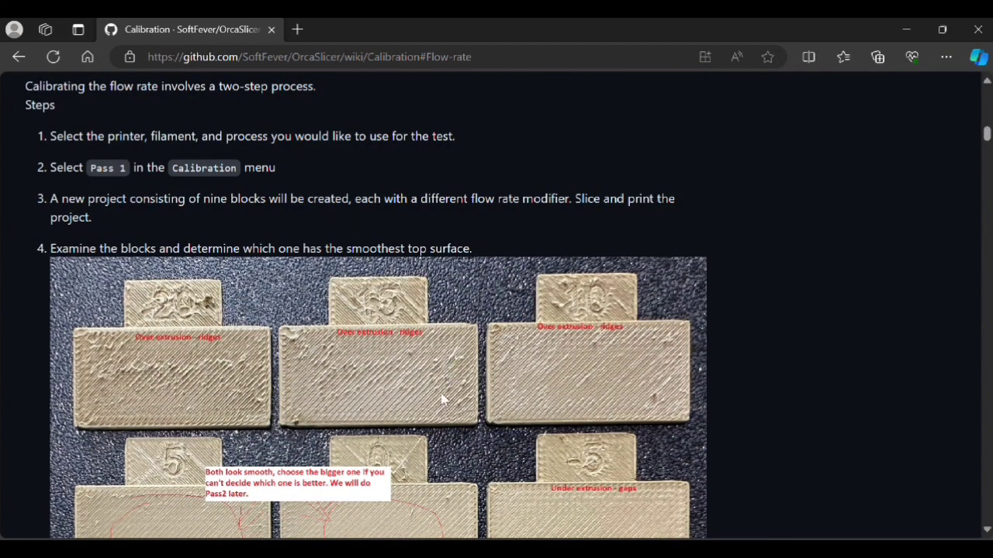
{"action": "scroll", "coordinate": [439, 411], "scroll_direction": "down", "scroll_amount": 2}
{"action": "scroll", "coordinate": [439, 411], "scroll_direction": "down", "scroll_amount": 1}
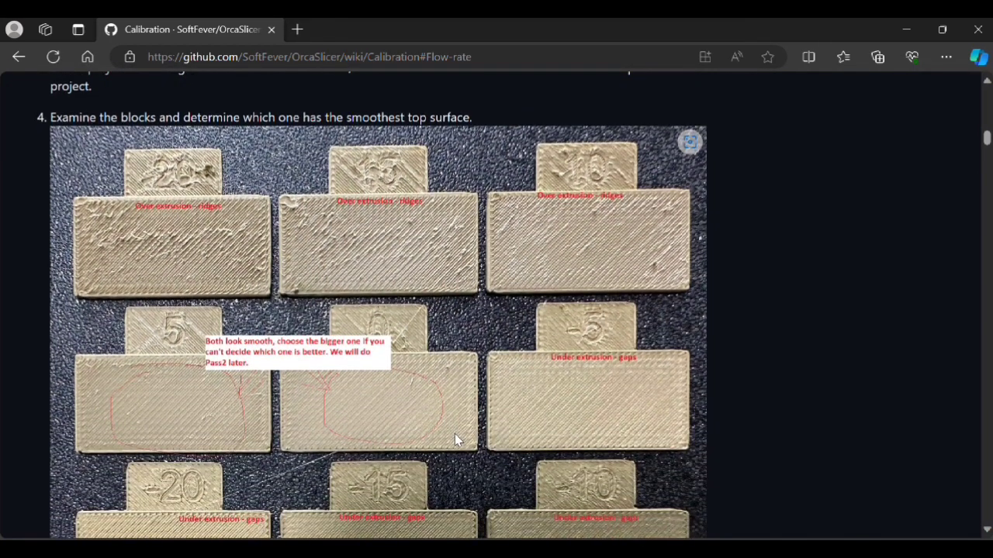
{"action": "scroll", "coordinate": [455, 435], "scroll_direction": "down", "scroll_amount": 1}
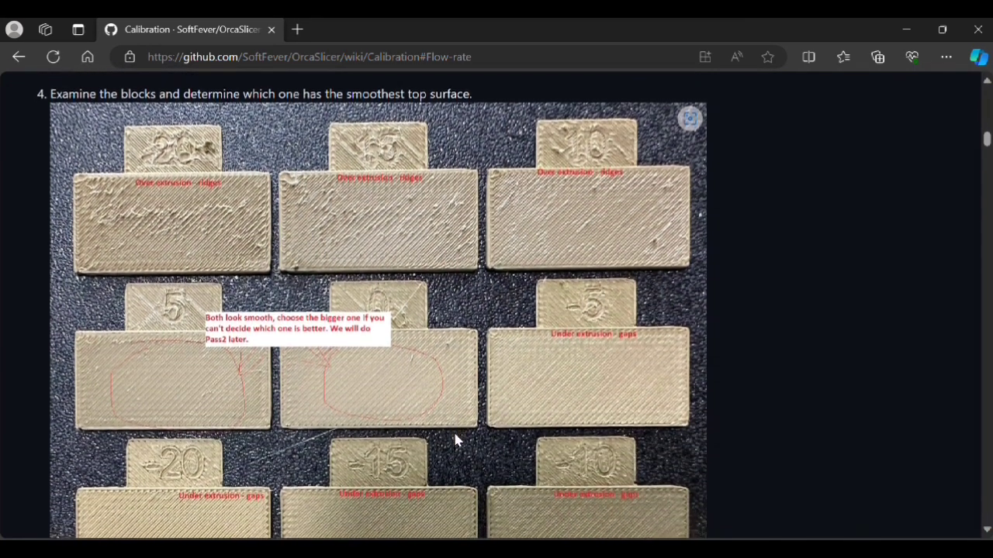
{"action": "scroll", "coordinate": [456, 439], "scroll_direction": "down", "scroll_amount": 1}
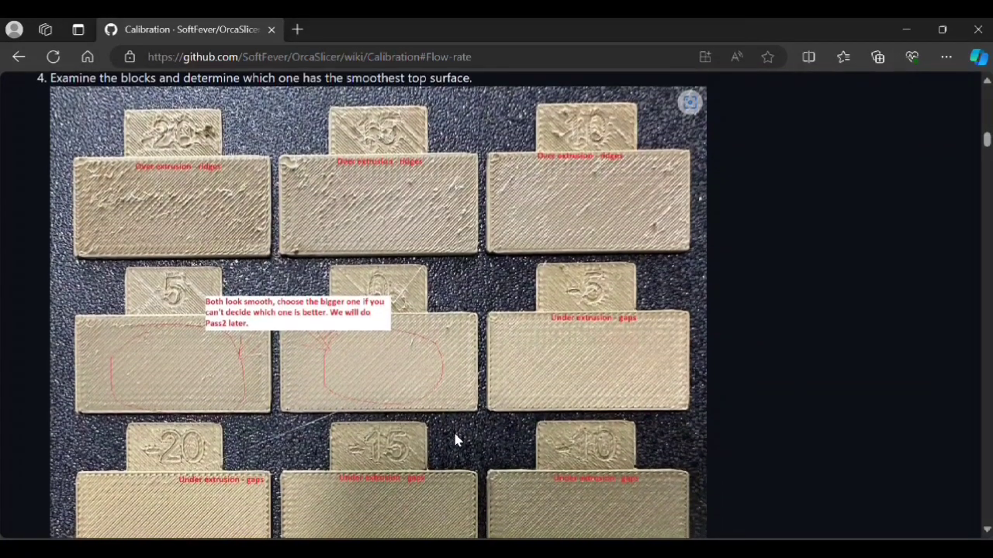
{"action": "scroll", "coordinate": [455, 440], "scroll_direction": "down", "scroll_amount": 2}
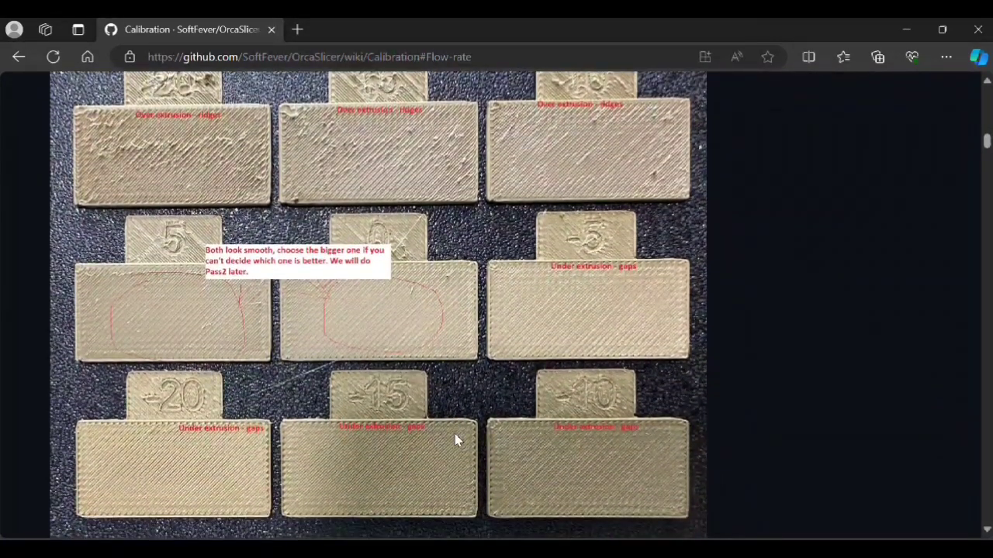
{"action": "scroll", "coordinate": [456, 440], "scroll_direction": "down", "scroll_amount": 3}
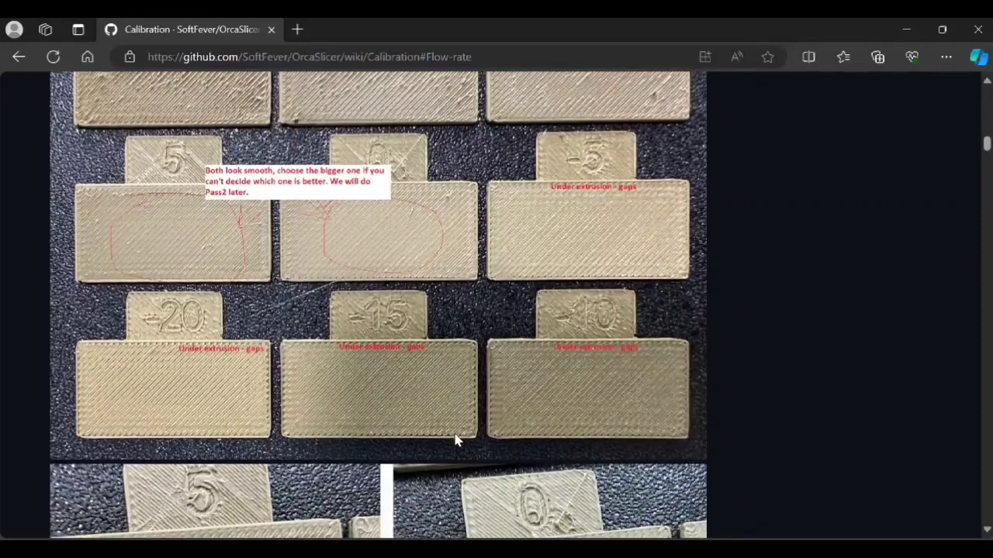
{"action": "scroll", "coordinate": [454, 440], "scroll_direction": "down", "scroll_amount": 5}
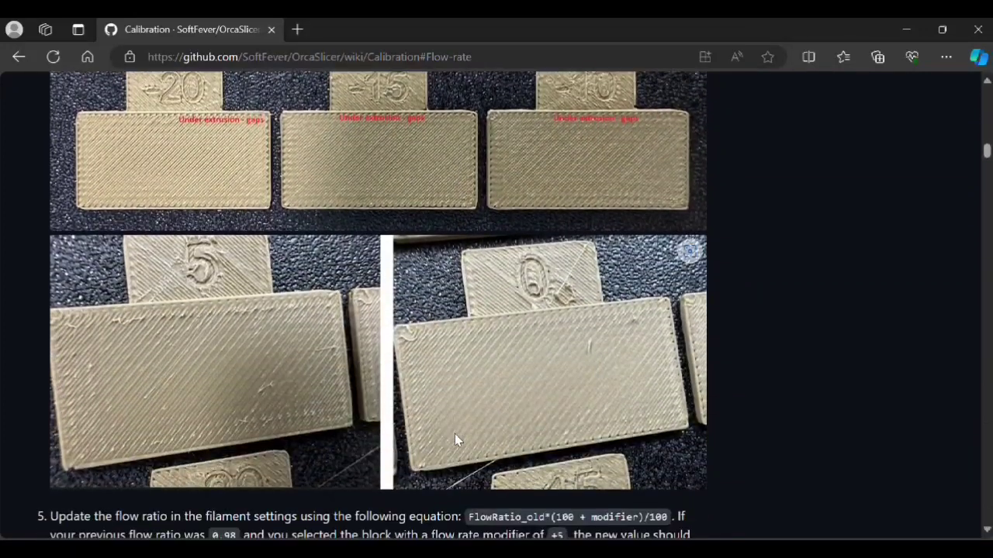
Read the wiki's flow ratio equation and the Pass 2 instructions, and examine the second set of block photos.
{"action": "scroll", "coordinate": [455, 438], "scroll_direction": "down", "scroll_amount": 4}
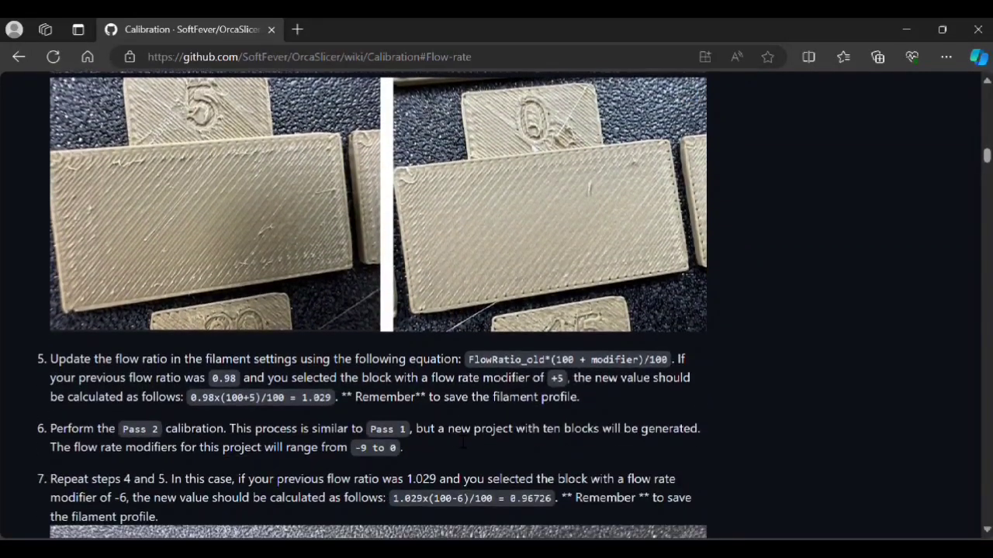
{"action": "scroll", "coordinate": [457, 440], "scroll_direction": "down", "scroll_amount": 2}
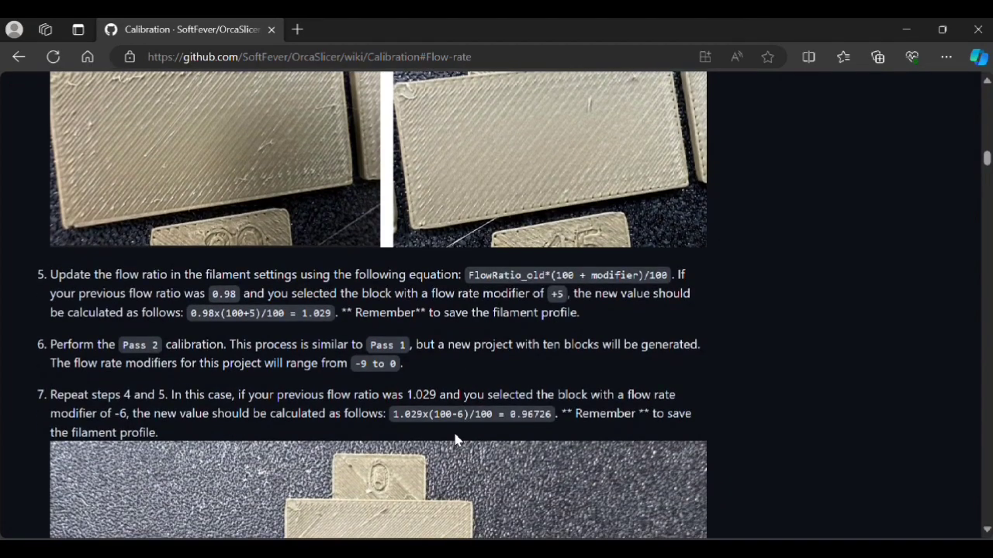
{"action": "scroll", "coordinate": [456, 440], "scroll_direction": "down", "scroll_amount": 4}
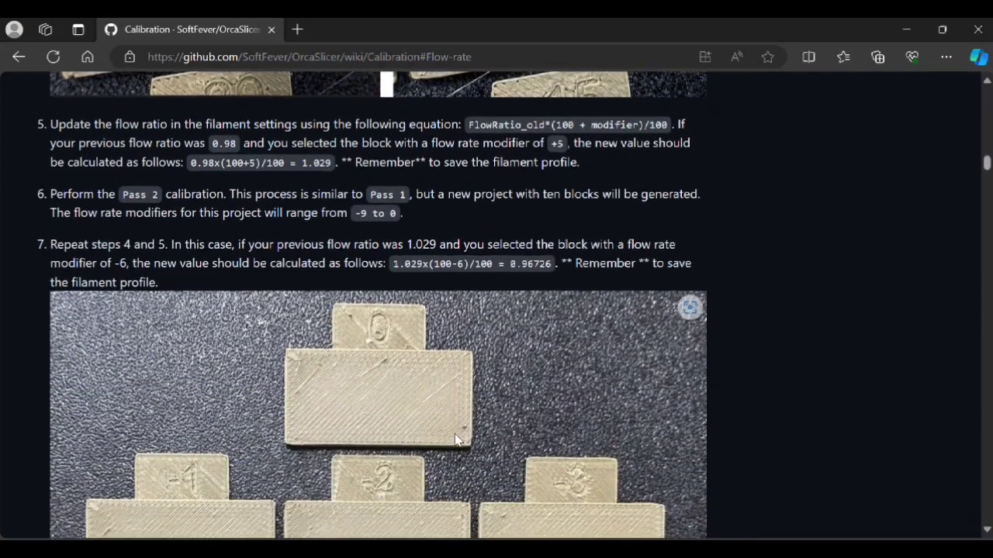
{"action": "scroll", "coordinate": [455, 439], "scroll_direction": "down", "scroll_amount": 1}
{"action": "scroll", "coordinate": [455, 439], "scroll_direction": "down", "scroll_amount": 6}
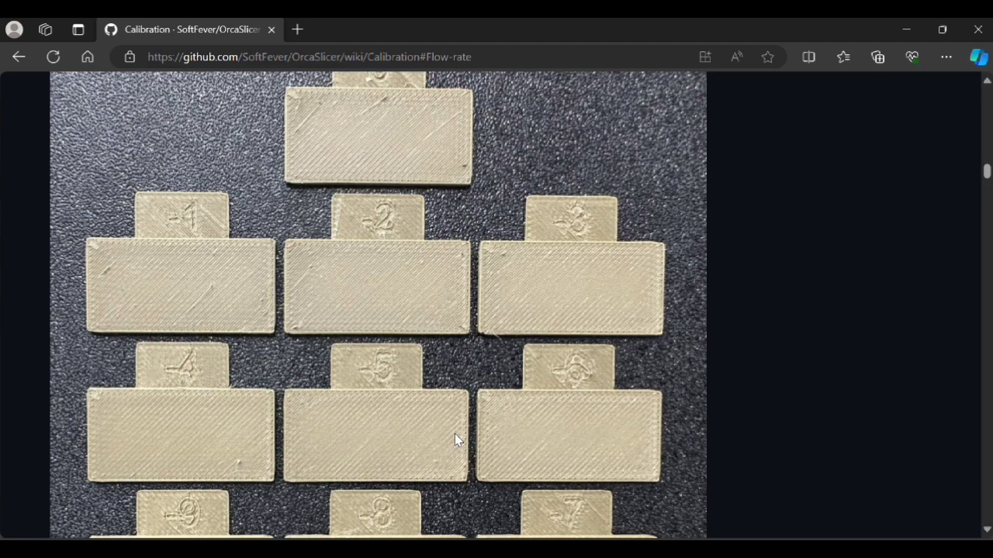
Examine the remaining Pass 2 block photos, the close-up of a block's surface, and the Flow ratio entry in the wiki's filament settings screenshot.
{"action": "scroll", "coordinate": [455, 435], "scroll_direction": "down", "scroll_amount": 3}
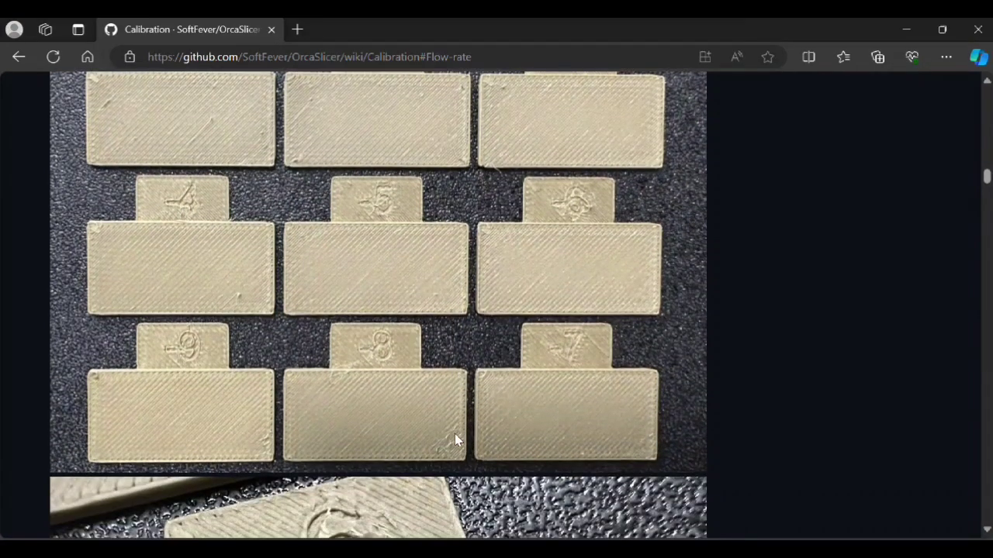
{"action": "scroll", "coordinate": [454, 434], "scroll_direction": "down", "scroll_amount": 2}
{"action": "scroll", "coordinate": [454, 433], "scroll_direction": "down", "scroll_amount": 2}
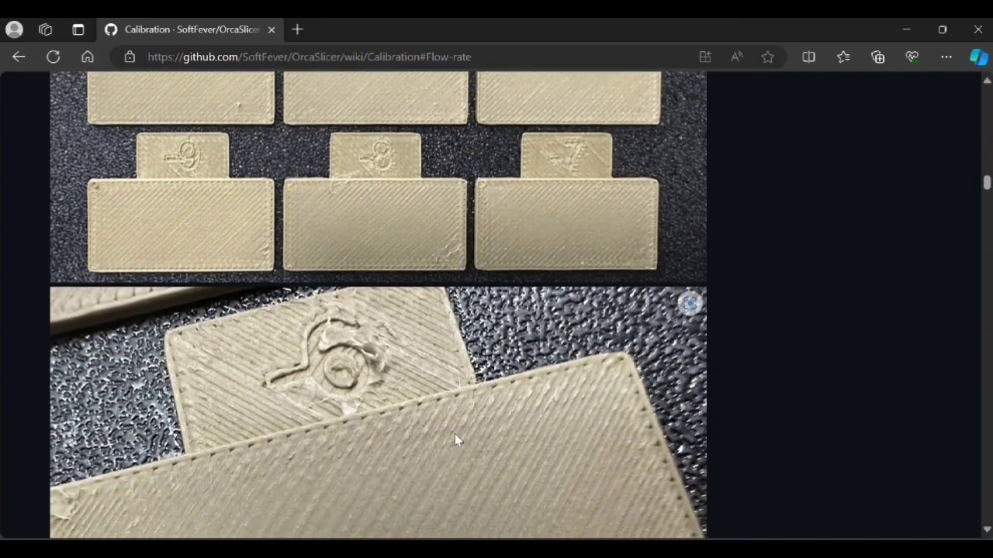
{"action": "scroll", "coordinate": [455, 441], "scroll_direction": "down", "scroll_amount": 2}
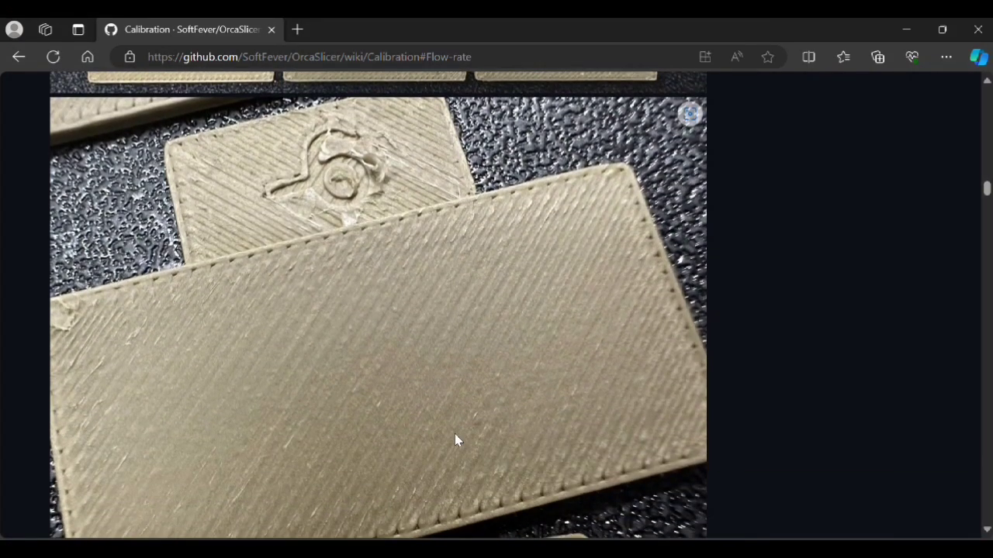
{"action": "scroll", "coordinate": [454, 441], "scroll_direction": "down", "scroll_amount": 2}
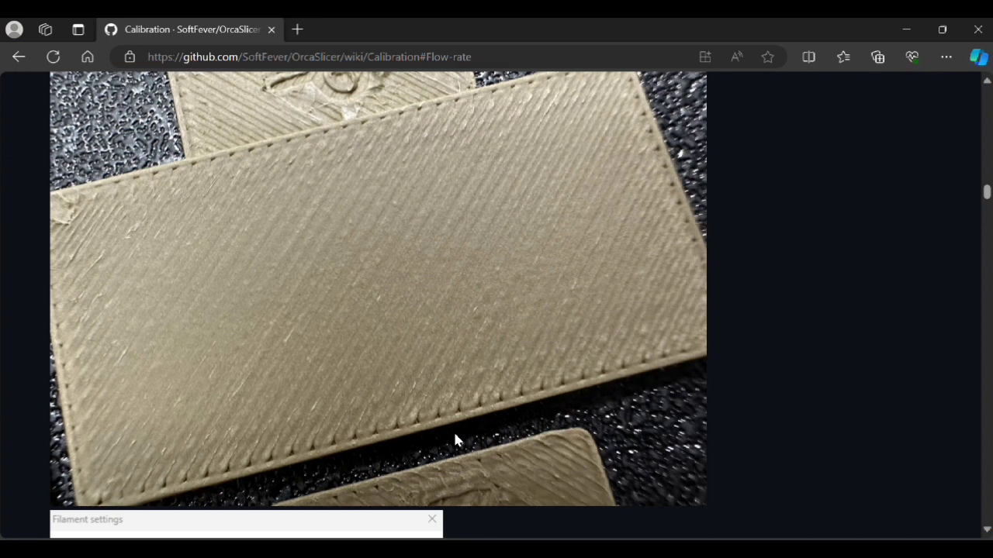
{"action": "scroll", "coordinate": [454, 440], "scroll_direction": "down", "scroll_amount": 4}
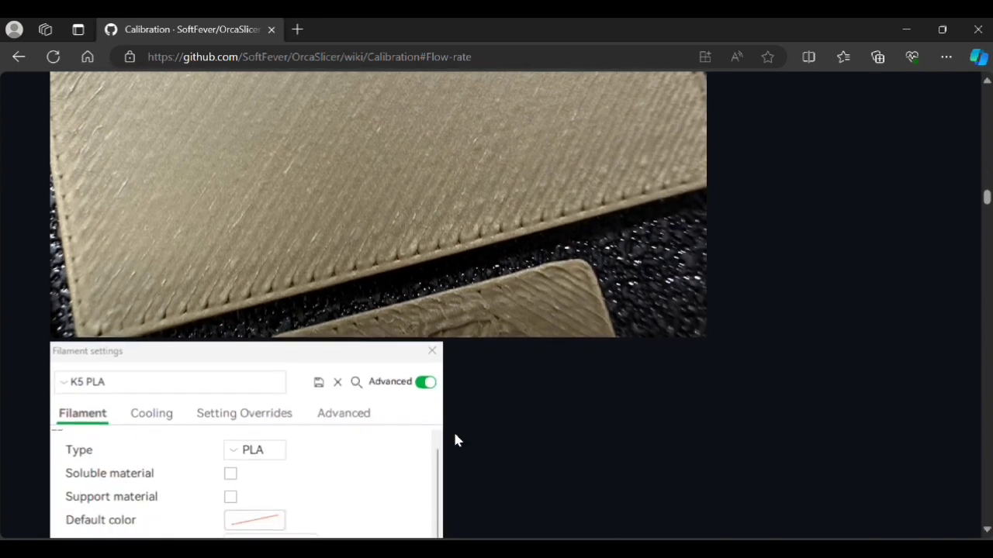
{"action": "scroll", "coordinate": [456, 440], "scroll_direction": "down", "scroll_amount": 2}
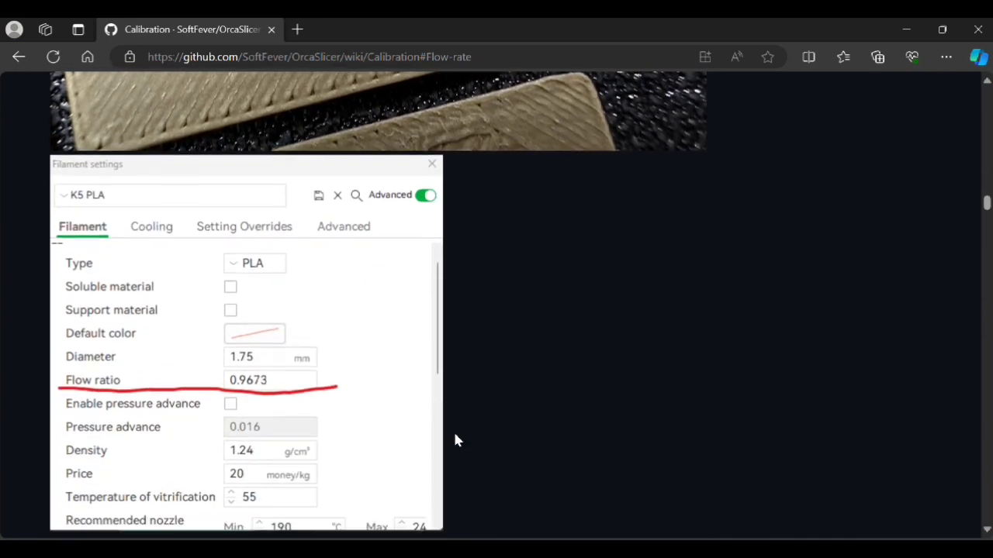